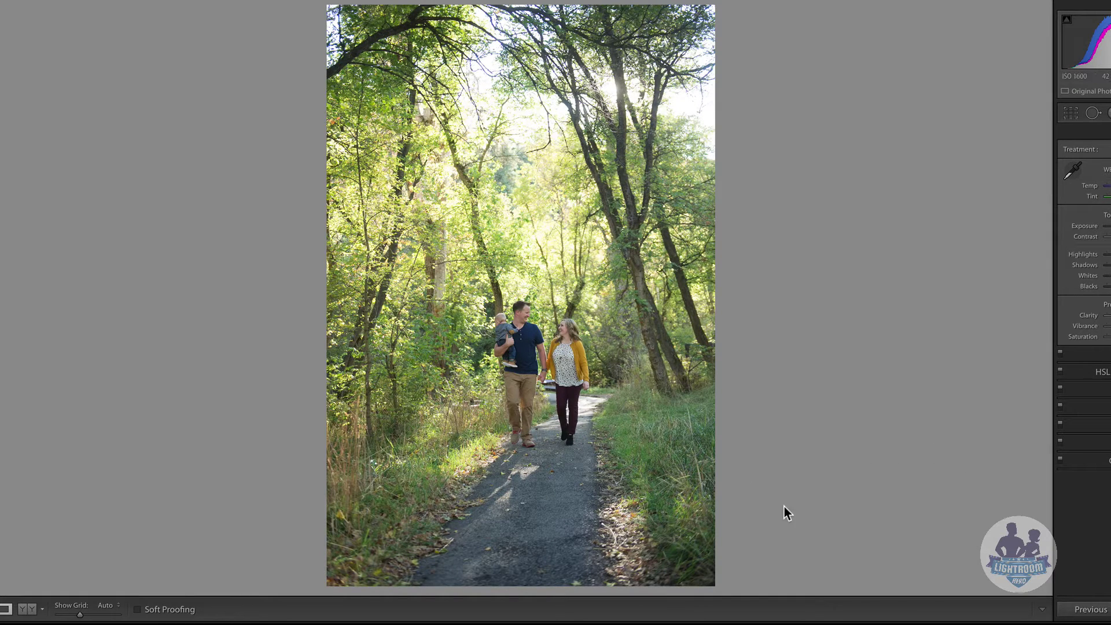
Step: Crop the path off the bottom with the aspect ratio locked, tightening around the family
key(r)
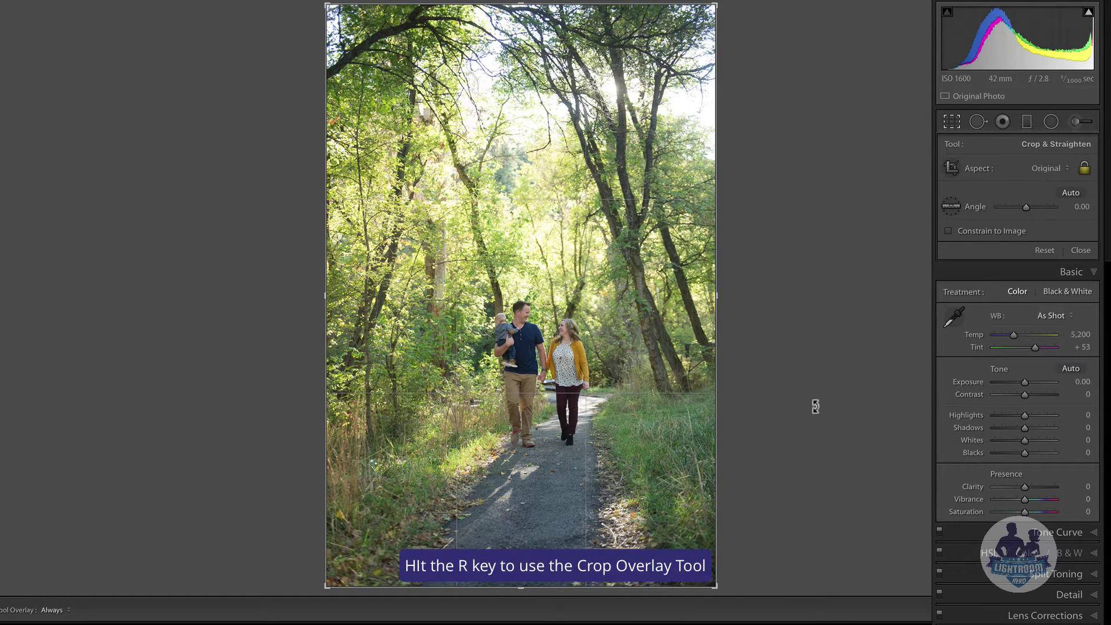
drag(515, 586, 525, 538)
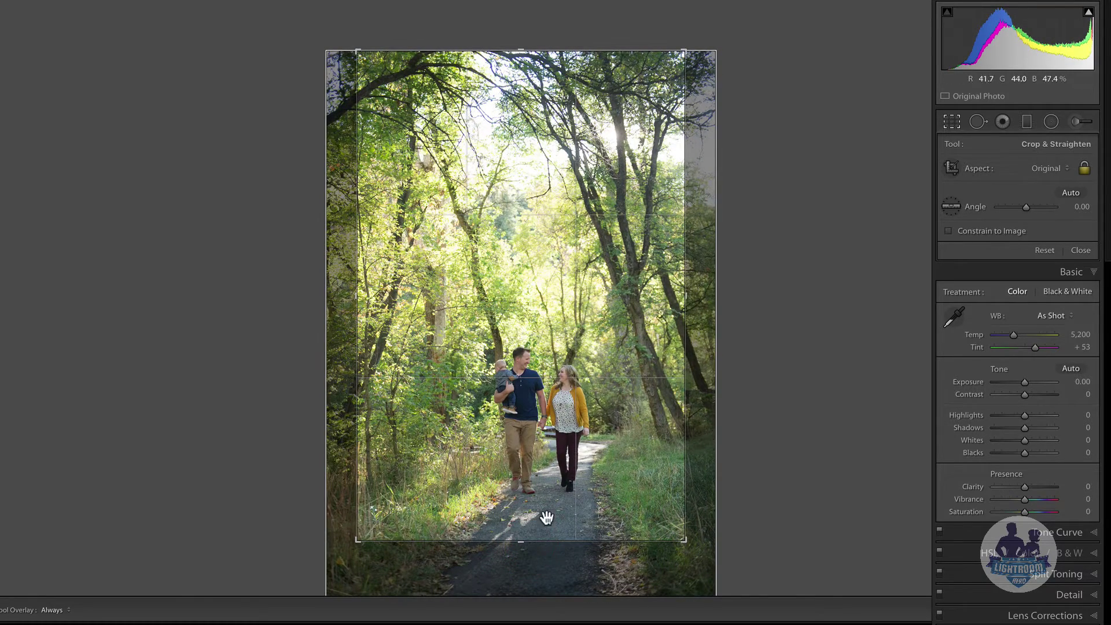
key(Return)
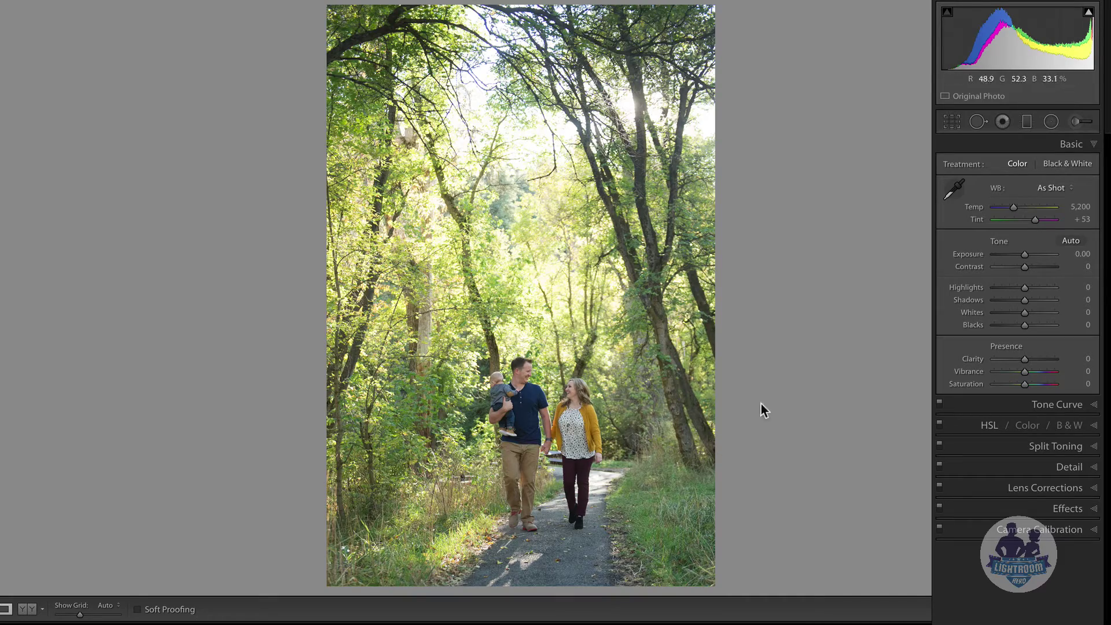
Step: Zoom to 1:1 on the man and pan across the man's and woman's trousers
click(499, 458)
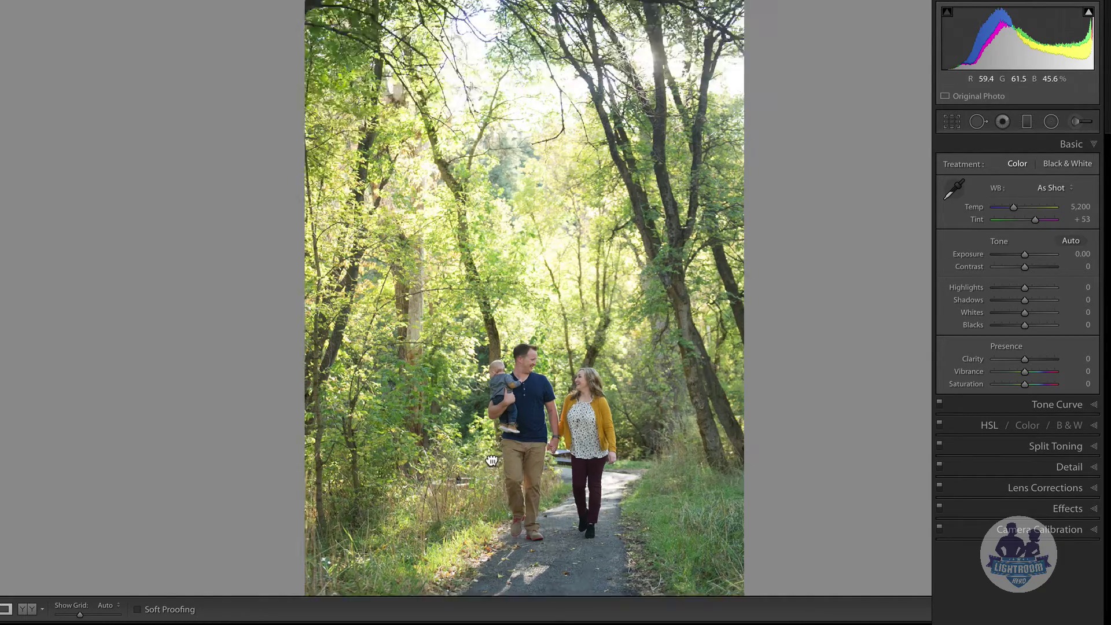
drag(478, 546, 644, 297)
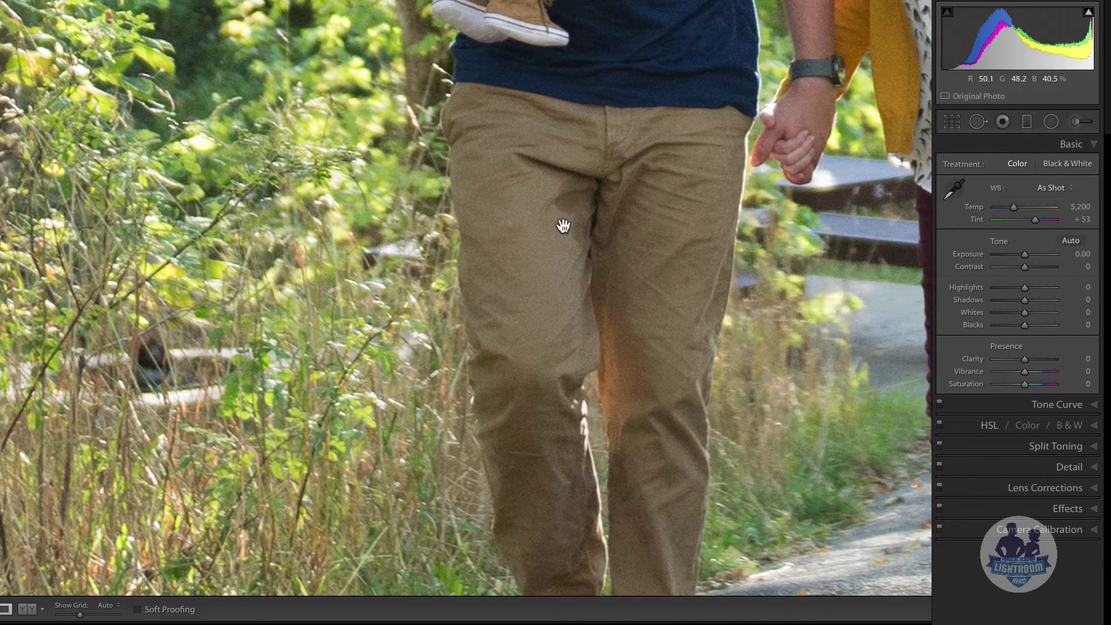
drag(675, 226, 444, 216)
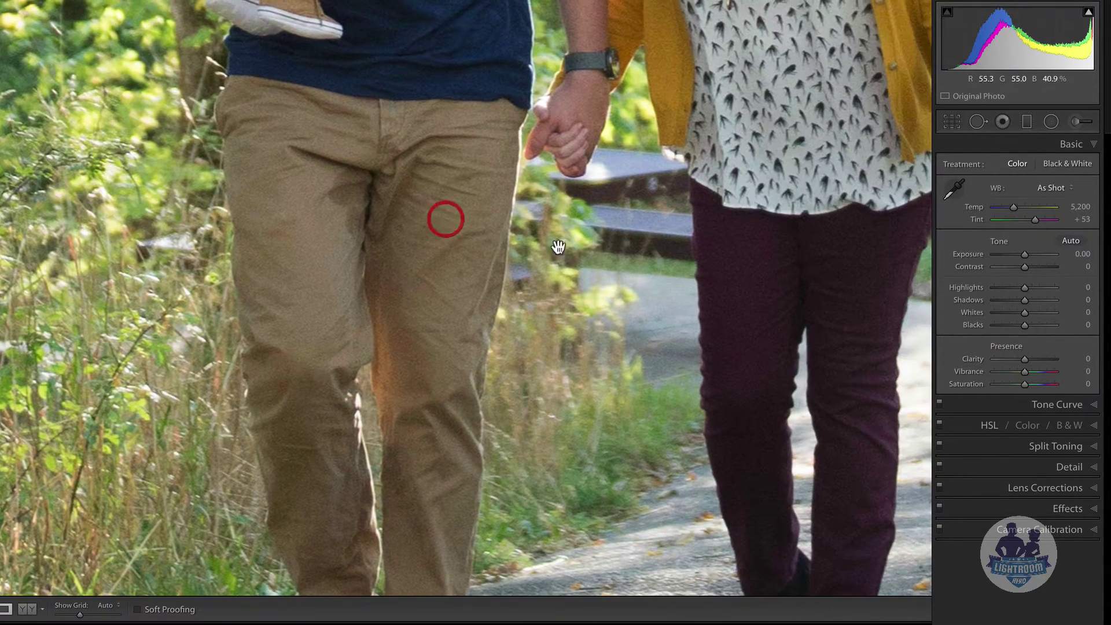
Step: Heal a distracting streak across the tall grass with Spot Removal
key(Right)
key(Right)
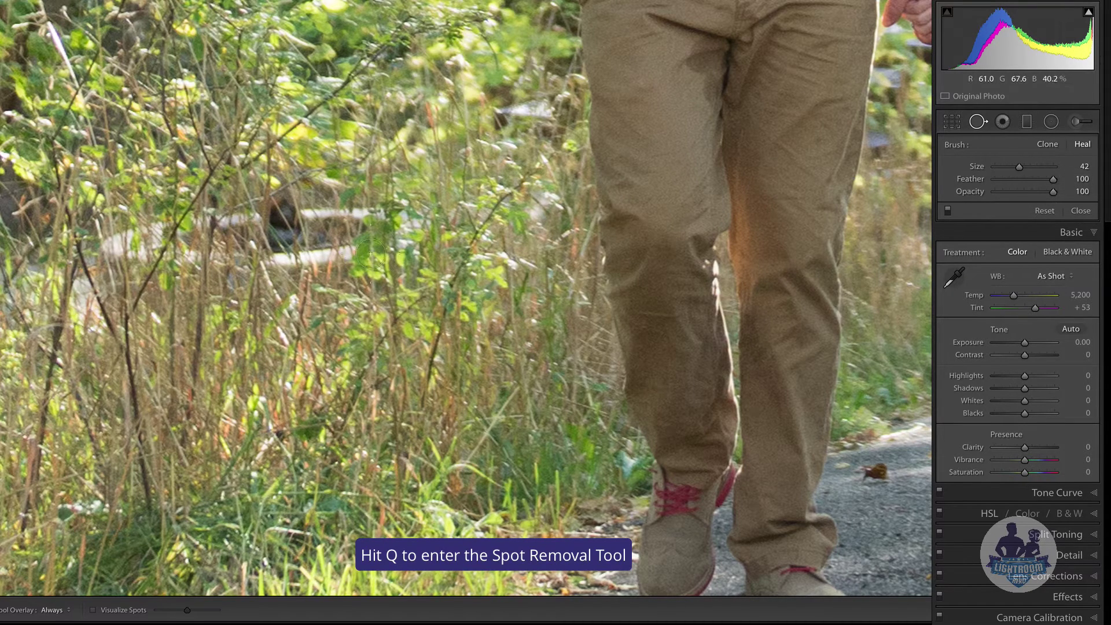
mouse_move(355, 253)
mouse_down()
mouse_move(99, 248)
mouse_move(137, 230)
mouse_move(402, 224)
mouse_up()
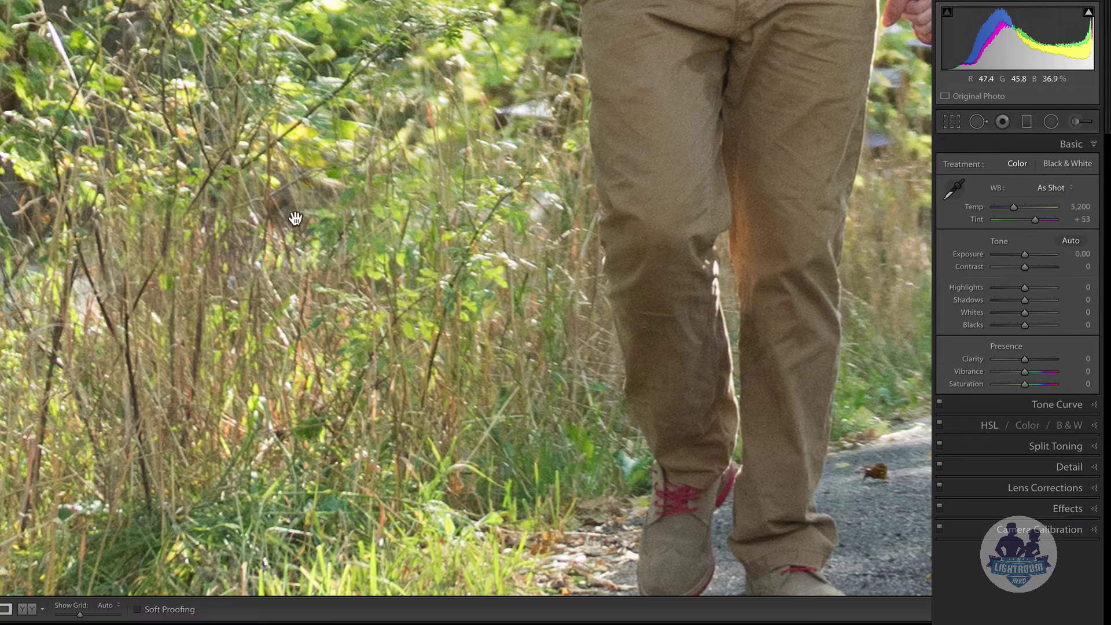
key(q)
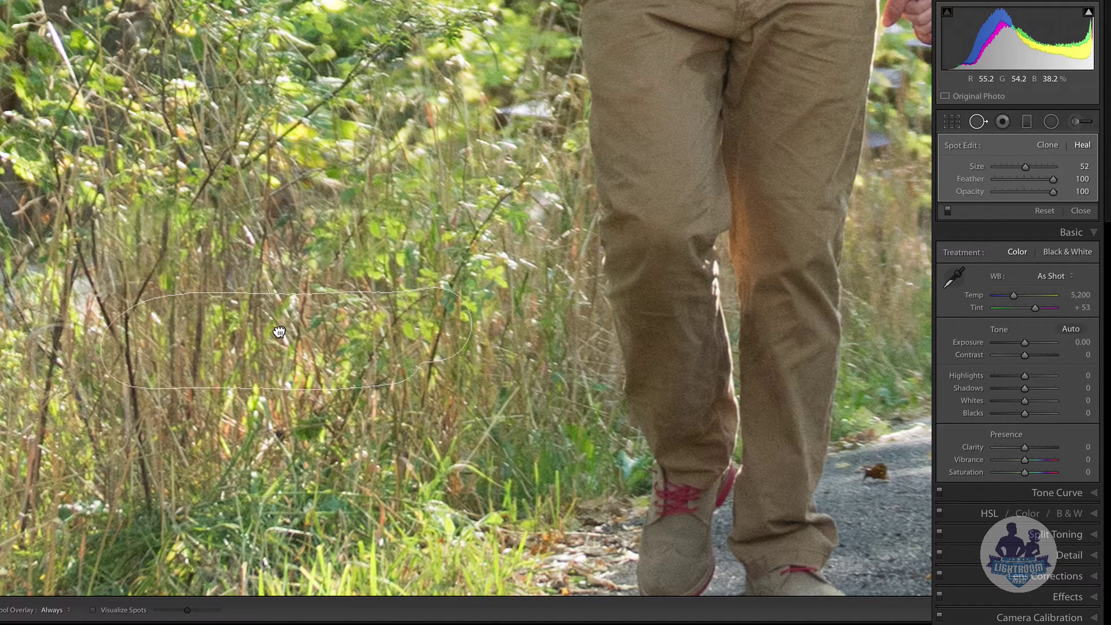
key(q)
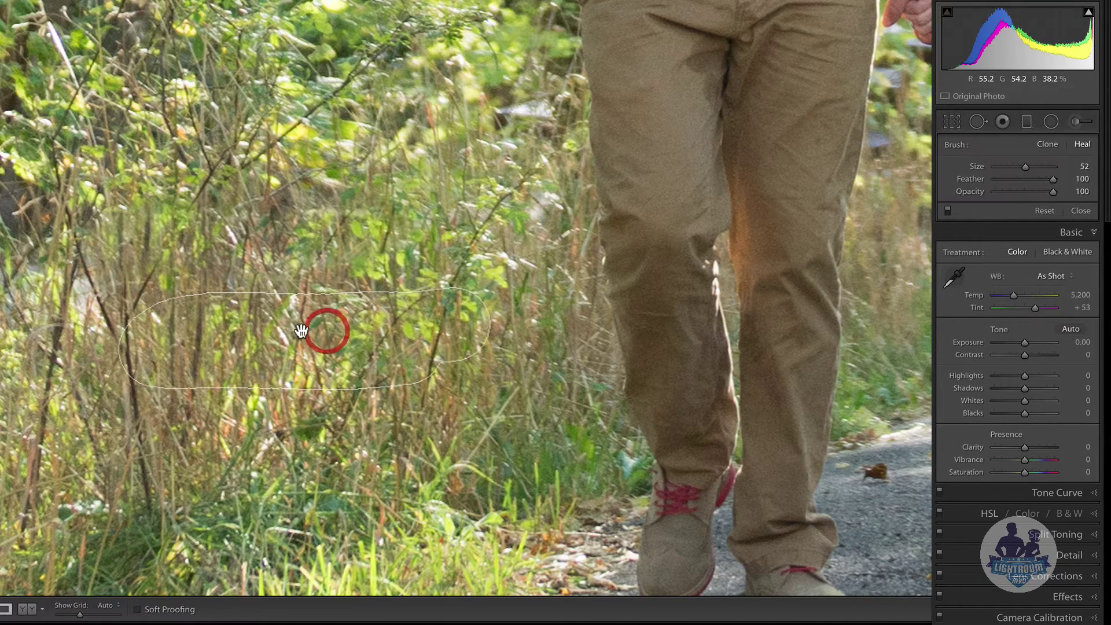
Step: Heal another spot in the grass left of the man, then pan back to the couple
click(377, 323)
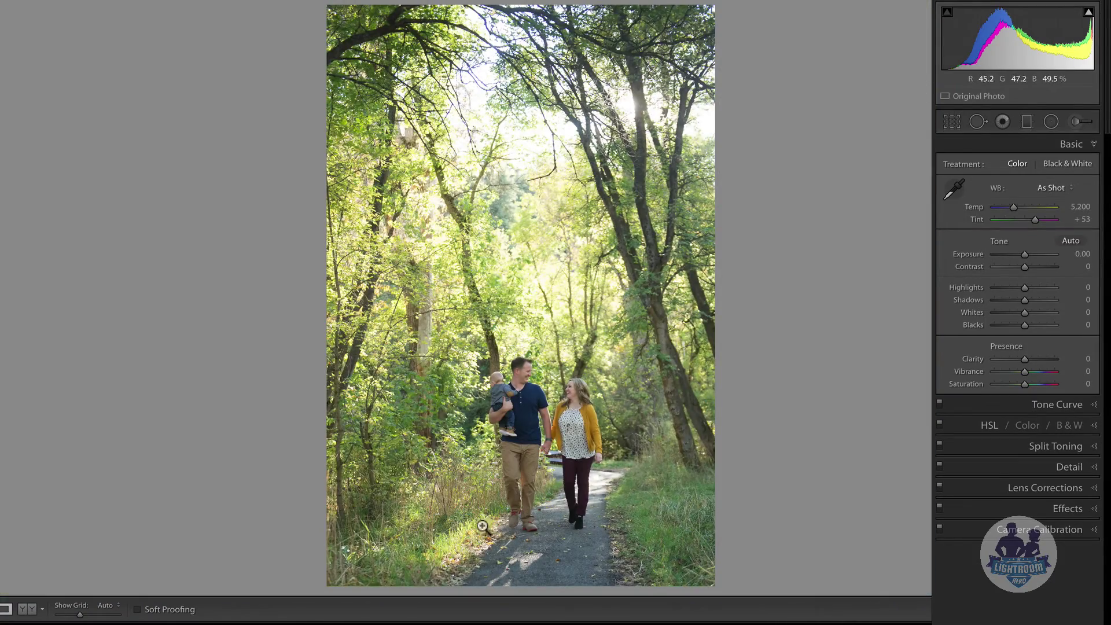
click(454, 461)
drag(454, 462, 342, 258)
key(q)
mouse_move(492, 285)
mouse_down()
mouse_move(522, 301)
mouse_move(526, 265)
mouse_up()
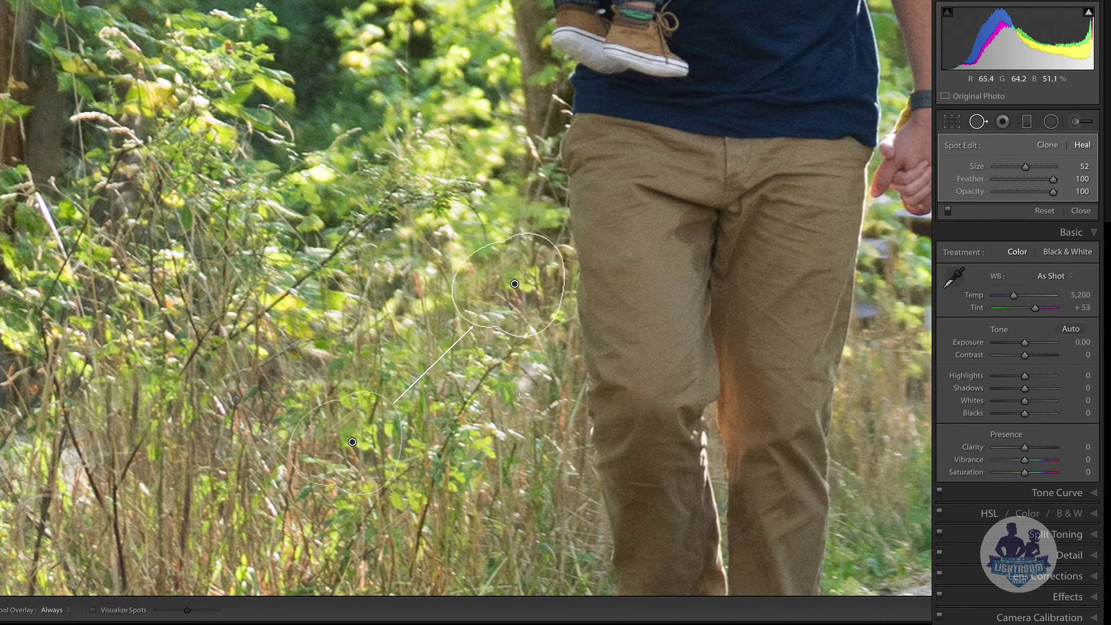
key(q)
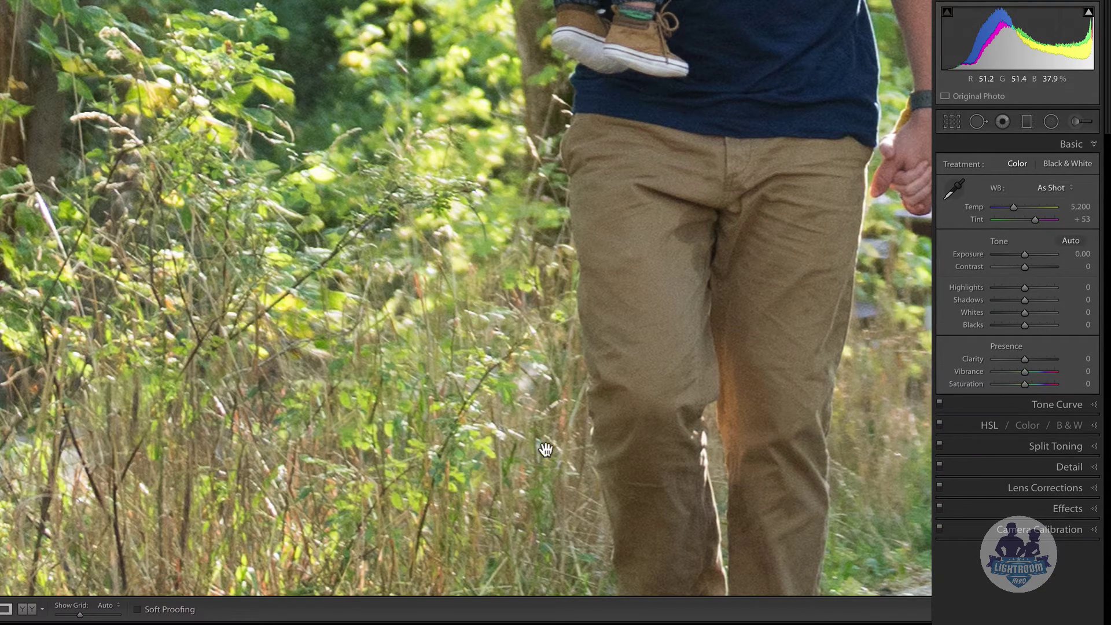
drag(692, 253, 402, 271)
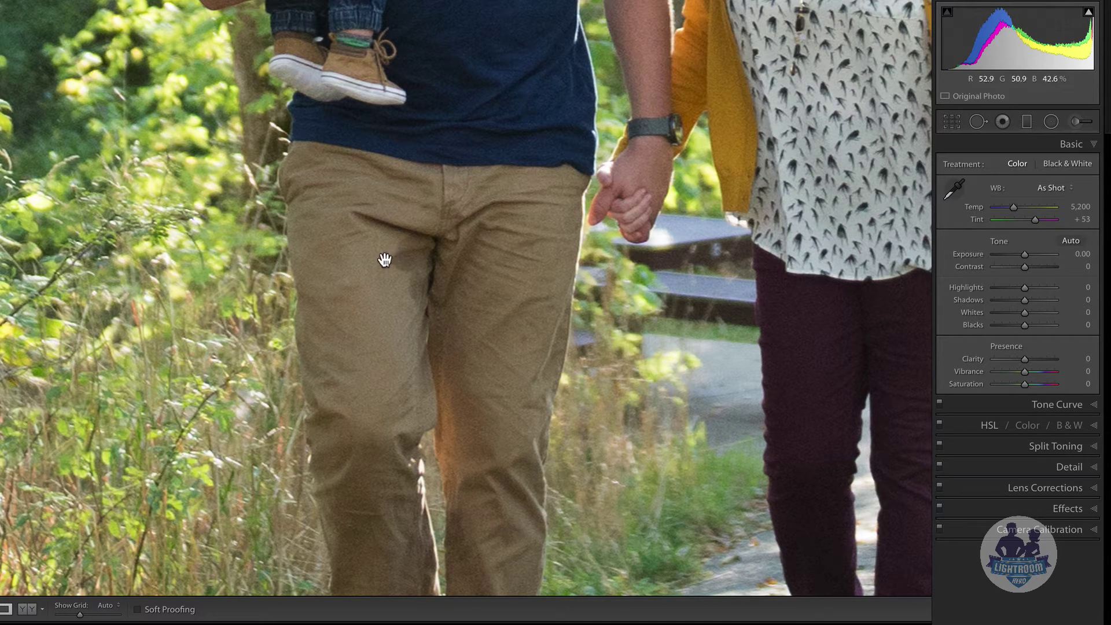
Step: Heal the dark trouser mark with a size 17 brush, sampling clean fabric below it
key(q)
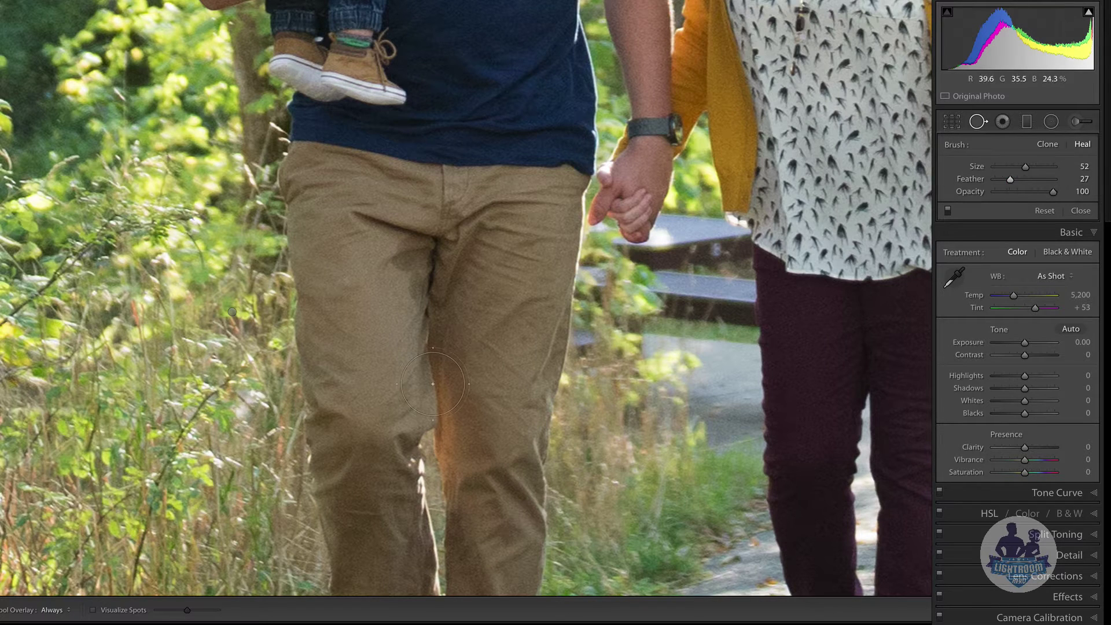
scroll(419, 341, down, 6)
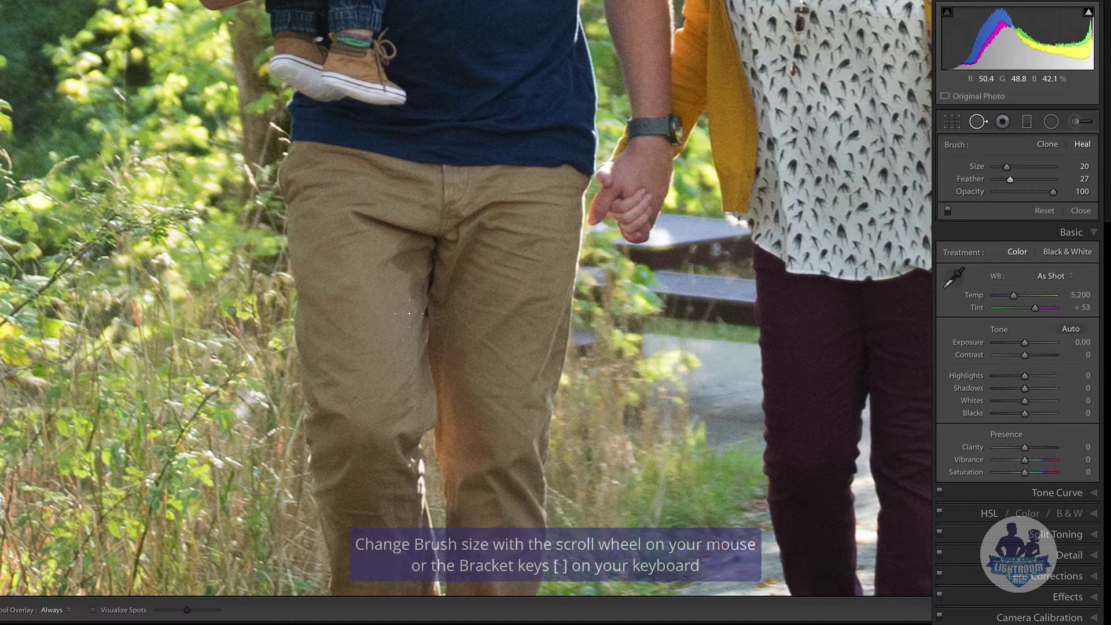
drag(412, 313, 414, 264)
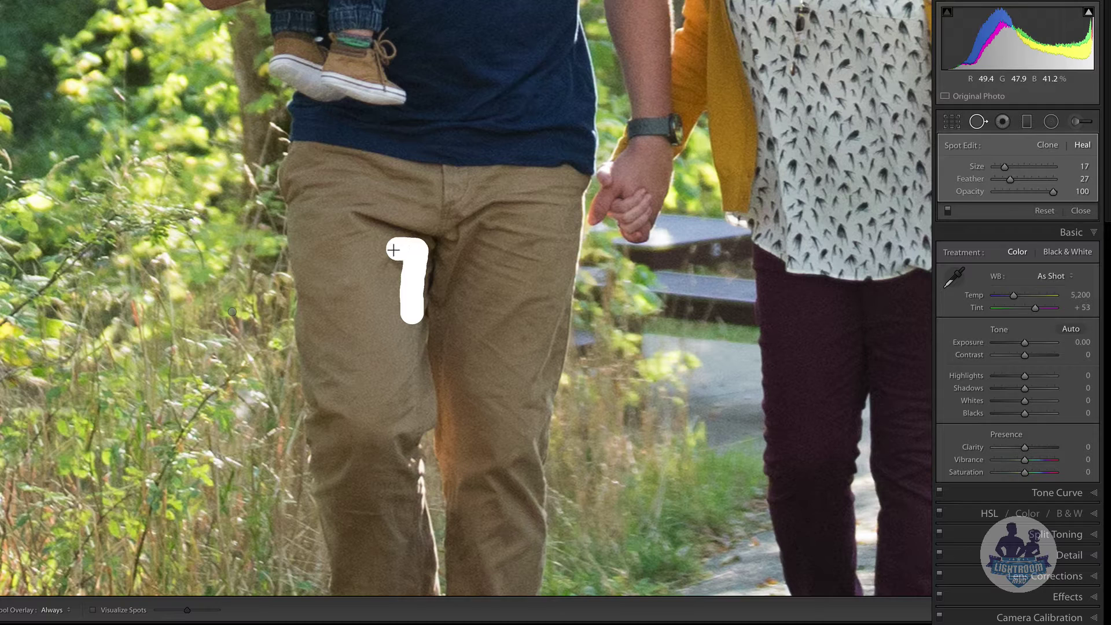
drag(391, 262, 392, 262)
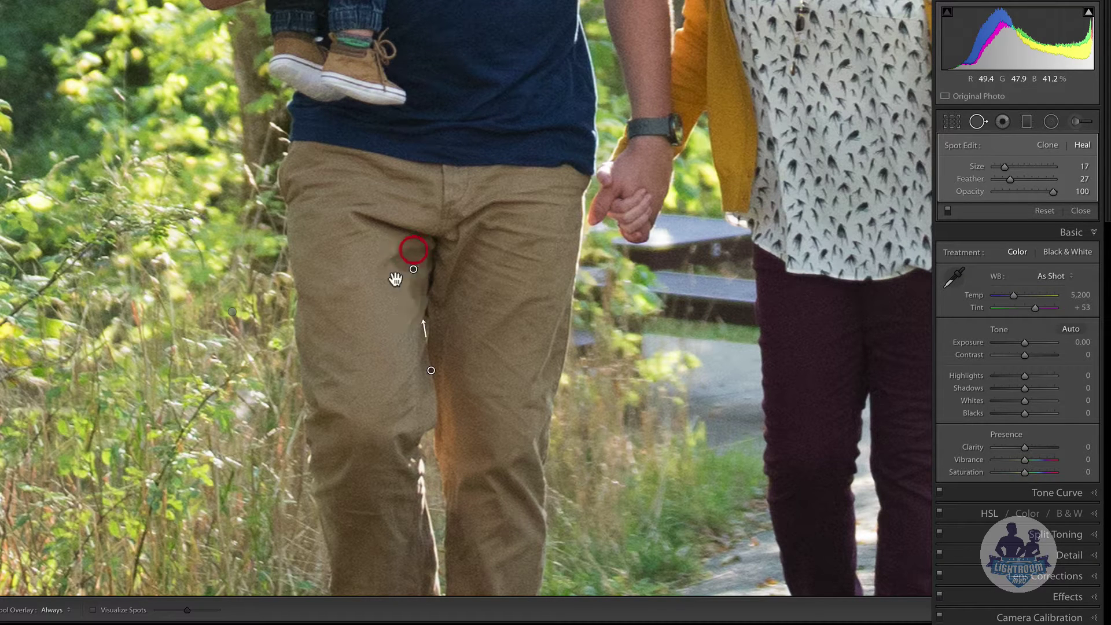
drag(399, 356, 377, 343)
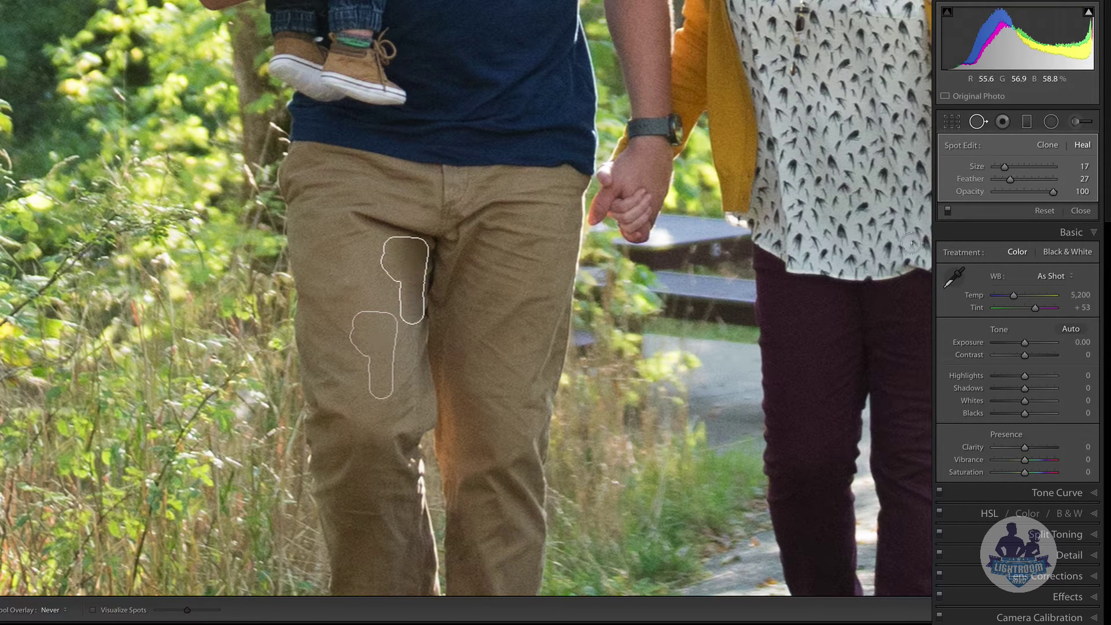
key(h)
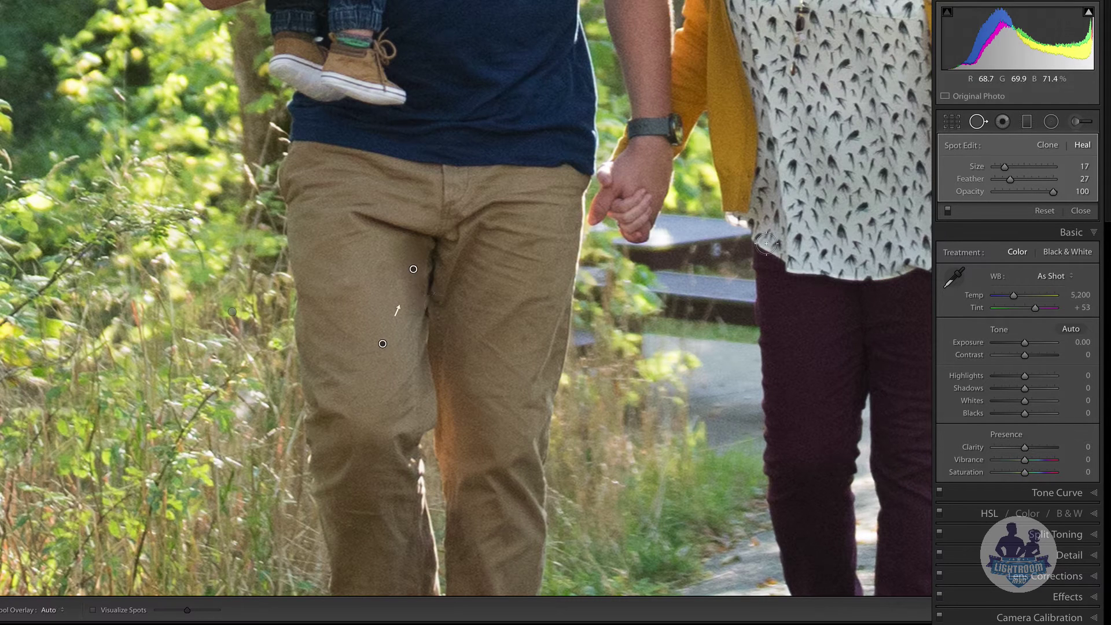
Step: Switch the trouser repair to Clone with Feather 89 and Opacity 61
key(h)
click(1046, 143)
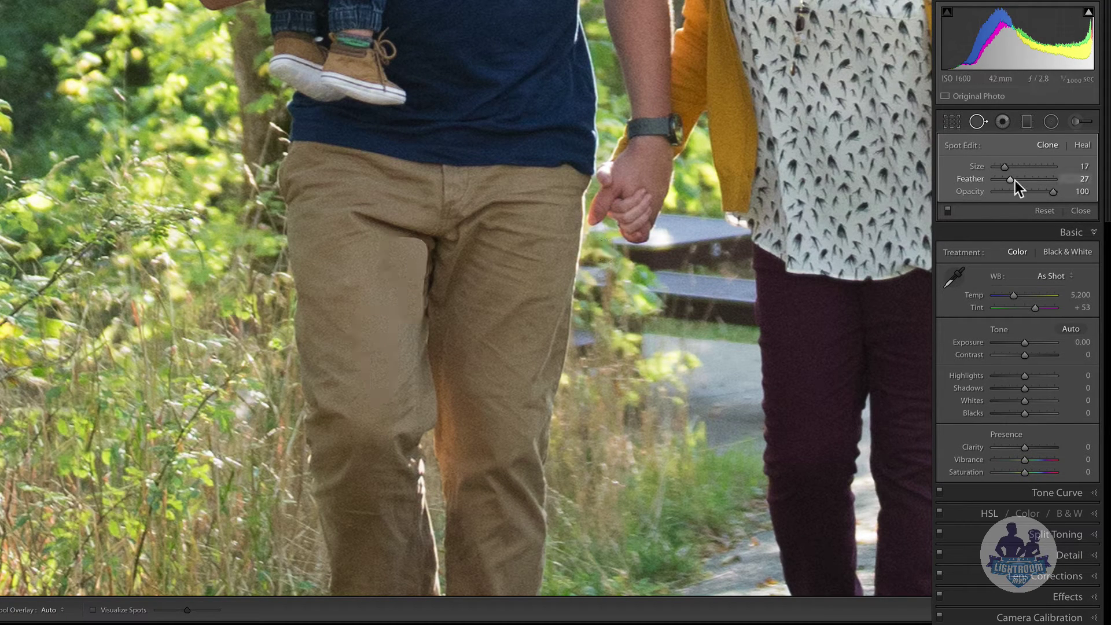
mouse_move(1015, 181)
mouse_down()
mouse_move(1047, 181)
mouse_move(1033, 191)
mouse_up()
click(1043, 188)
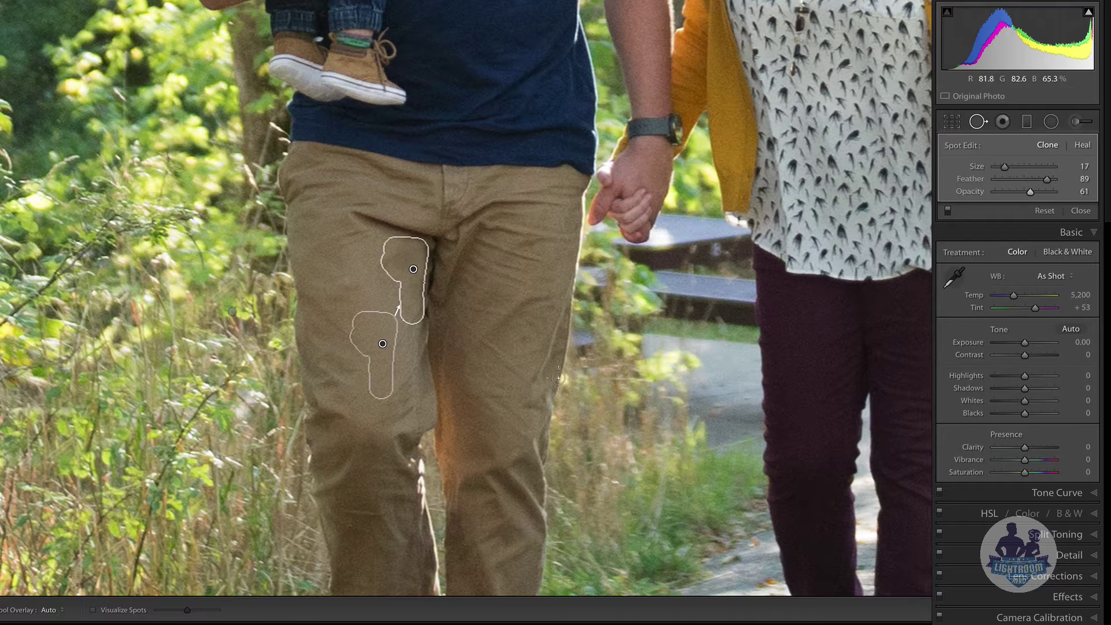
key(h)
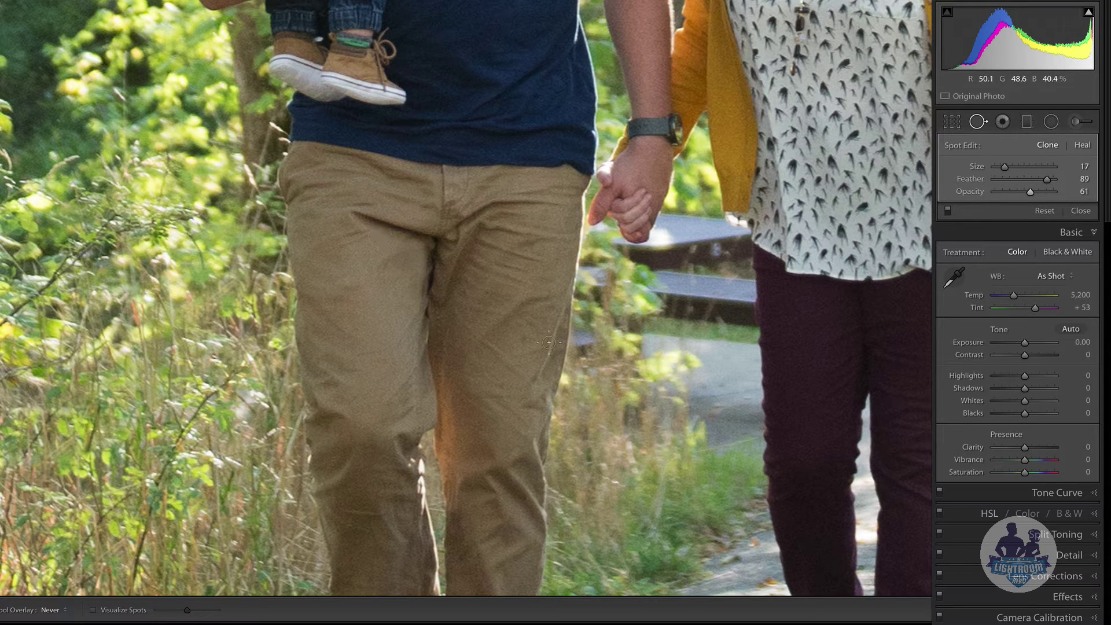
Step: Paint a new clone patch over the bench at size 20, feather 43, opacity 100
drag(720, 316, 449, 331)
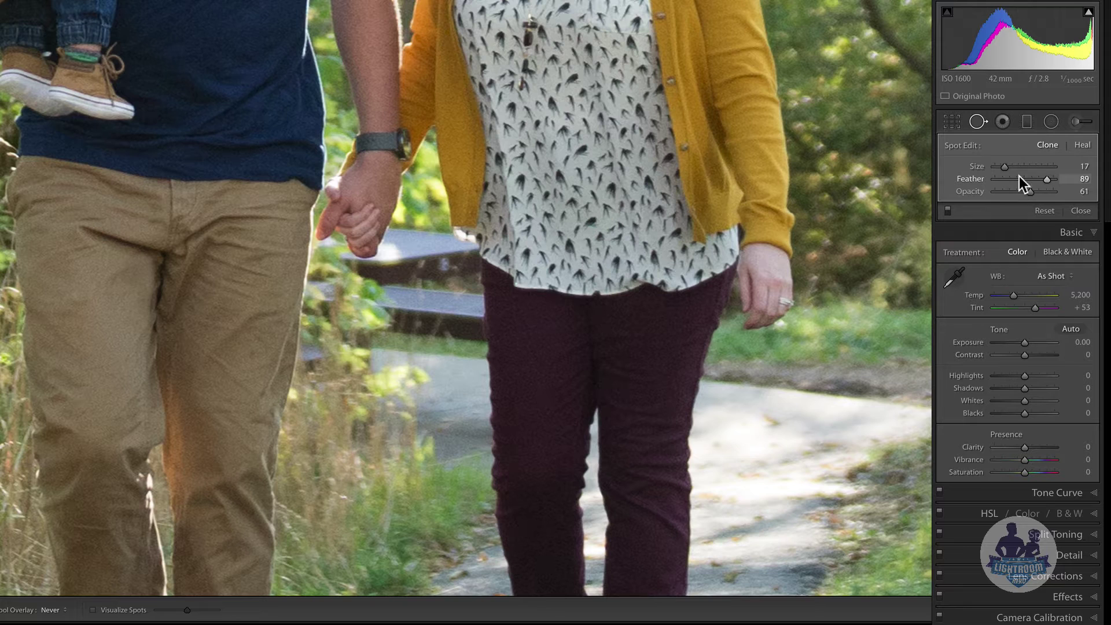
click(1020, 179)
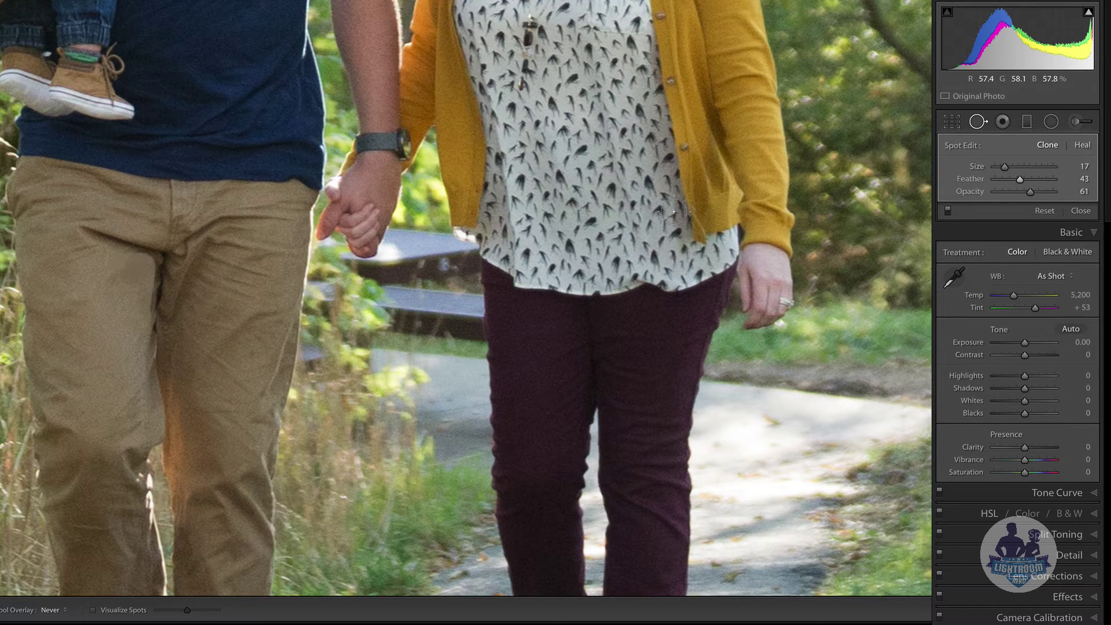
key(ctrl+z)
key(q)
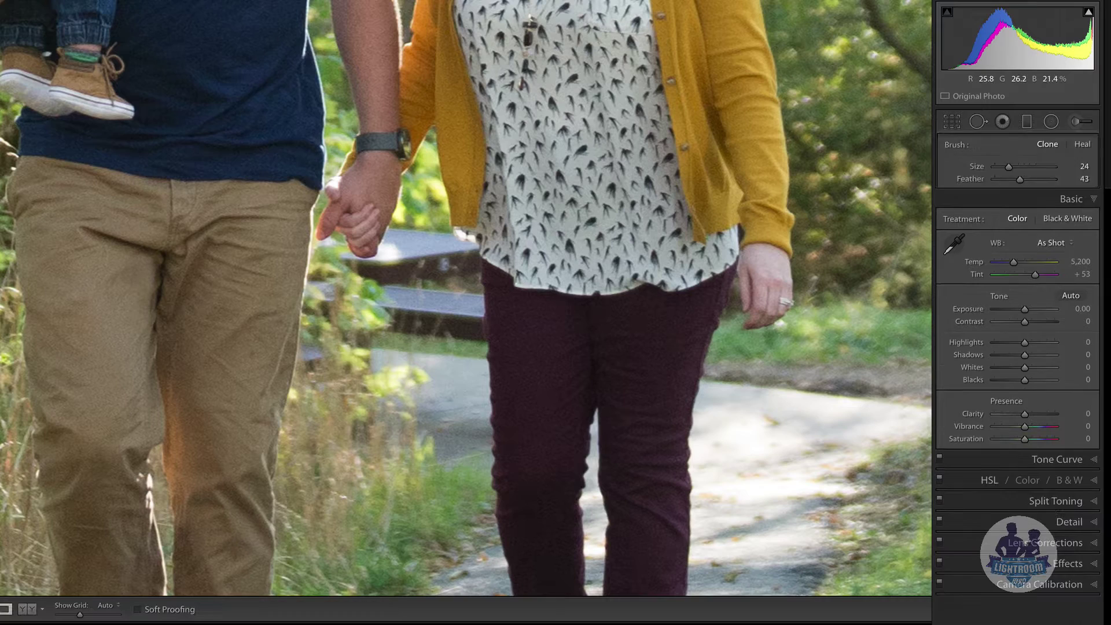
key(q)
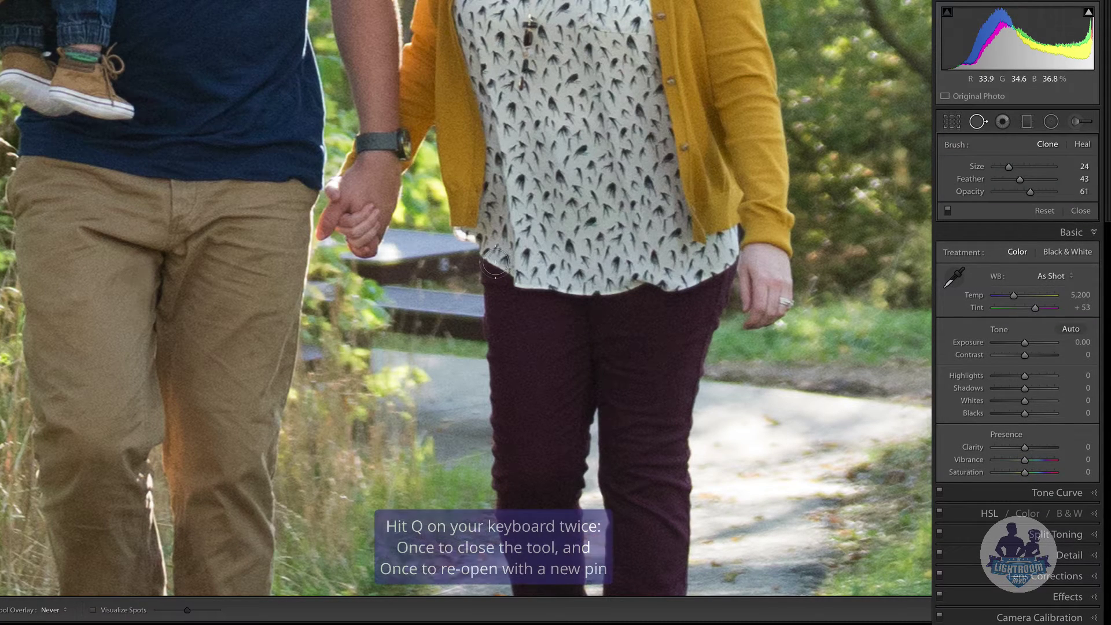
mouse_move(434, 300)
mouse_down()
mouse_move(563, 268)
mouse_move(591, 286)
mouse_move(588, 309)
mouse_move(581, 269)
mouse_move(498, 267)
mouse_move(524, 284)
mouse_move(569, 287)
mouse_move(574, 298)
mouse_move(502, 294)
mouse_up()
scroll(579, 289, down, 2)
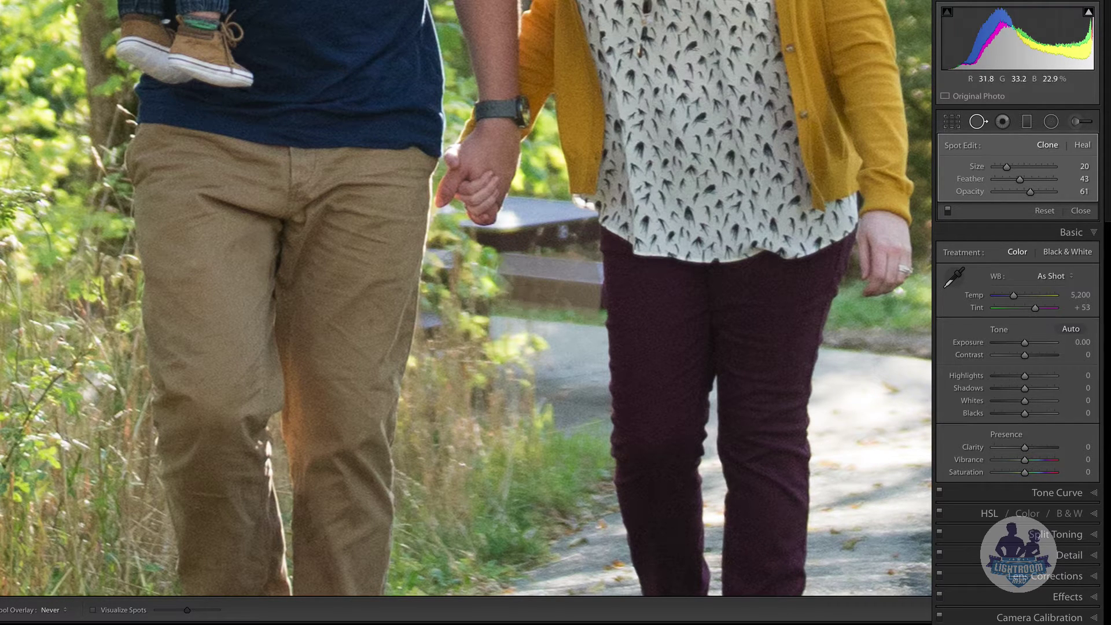
drag(1030, 191, 1065, 189)
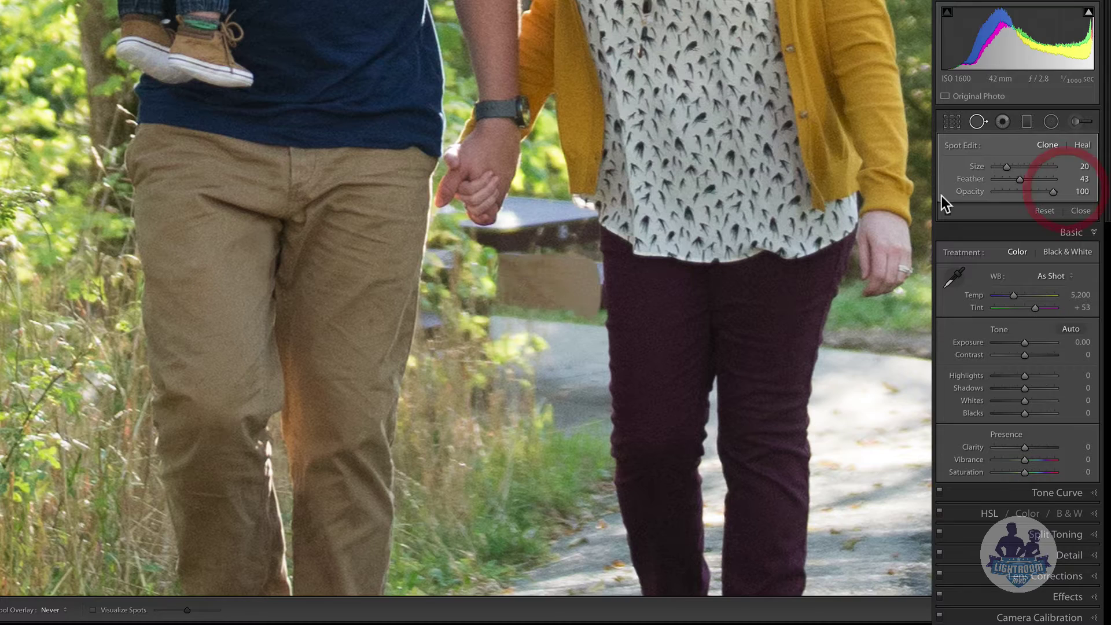
Step: Show the spot outlines and source link for the bench clone patch
key(h)
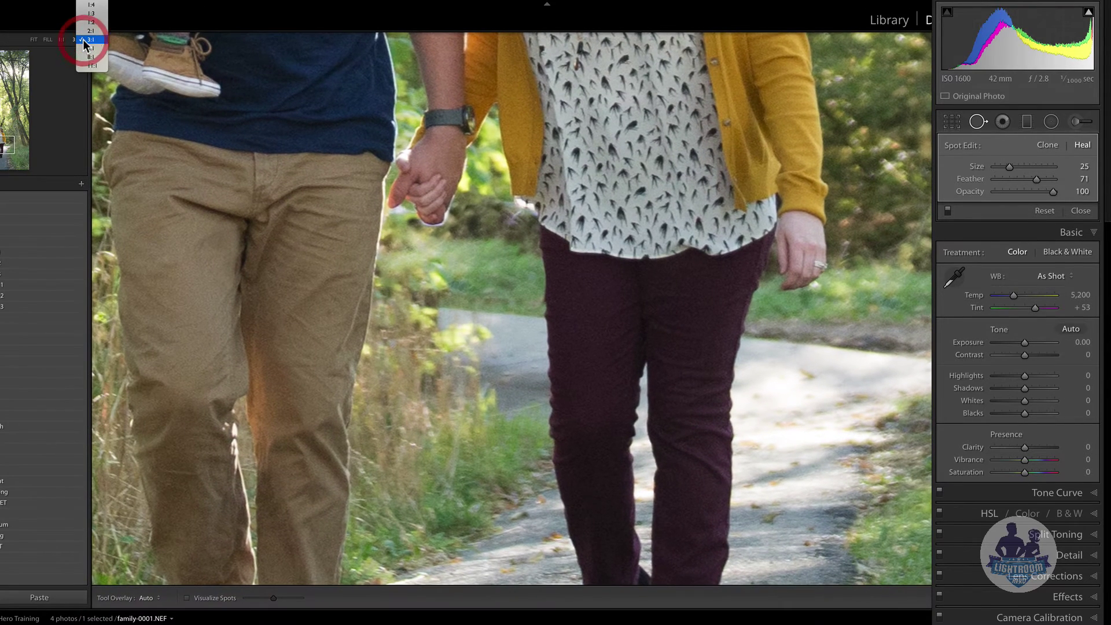
Step: Zoom the Navigator to 8:1 on the couple's clasped hands
click(88, 50)
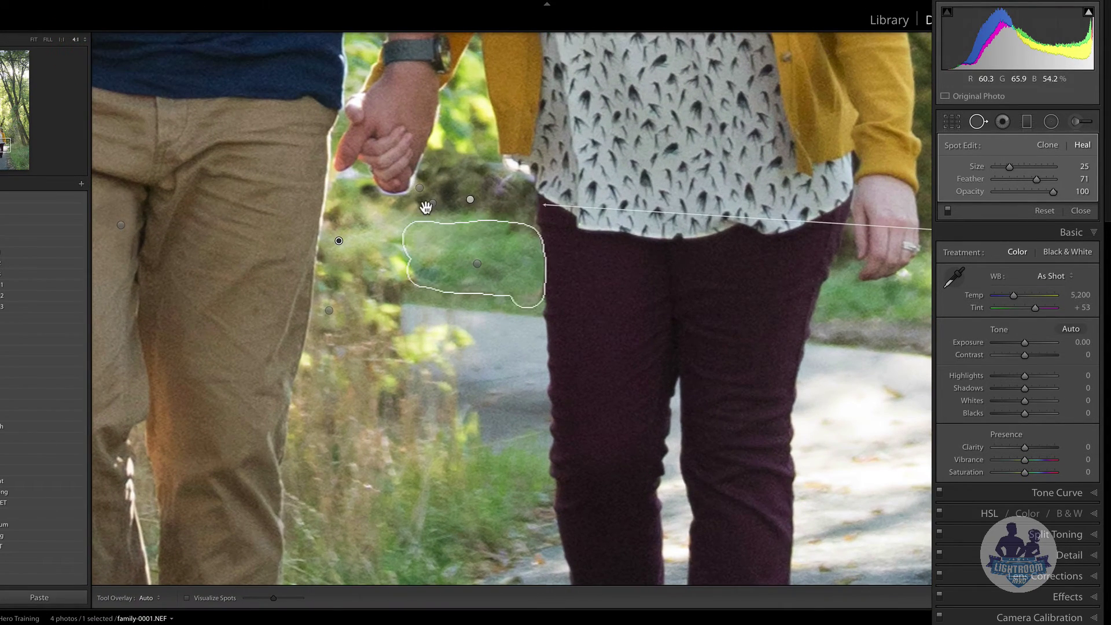
click(83, 40)
click(88, 48)
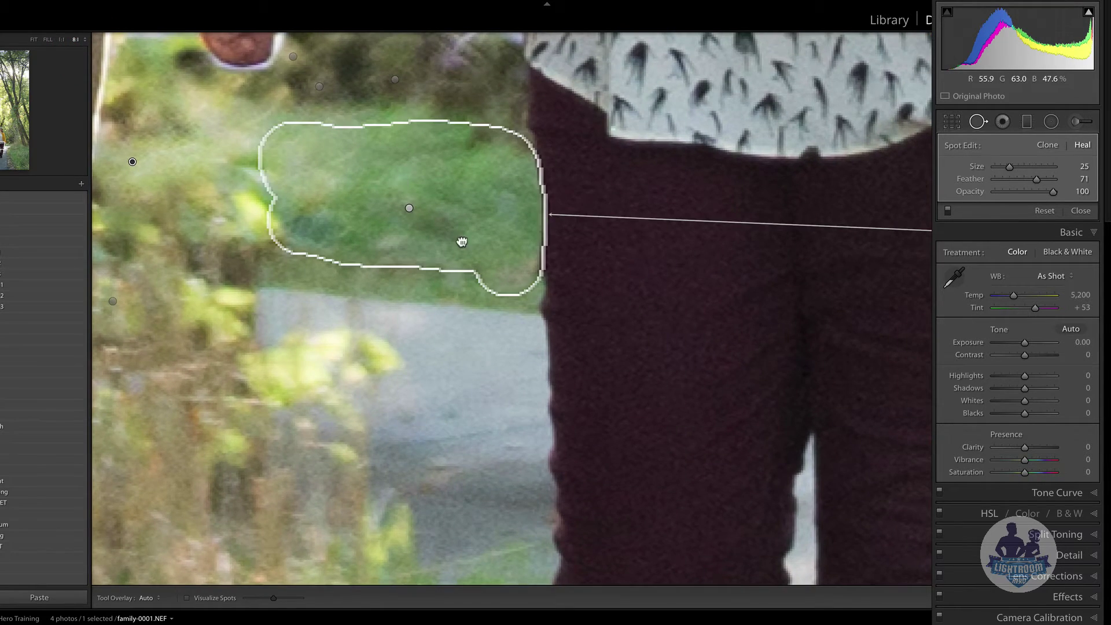
drag(461, 242, 809, 566)
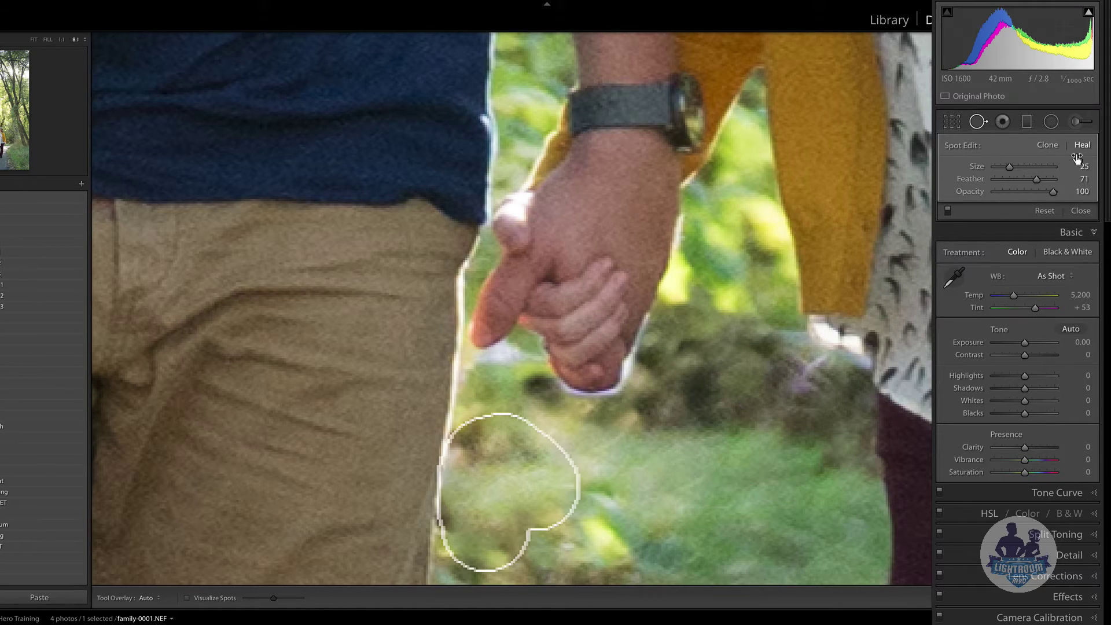
Step: Paint a thin heal stroke (size 5, feather 11) along the hands' bright edge
mouse_move(1030, 184)
mouse_down()
mouse_move(1004, 183)
mouse_move(1056, 179)
mouse_up()
key(ctrl+z)
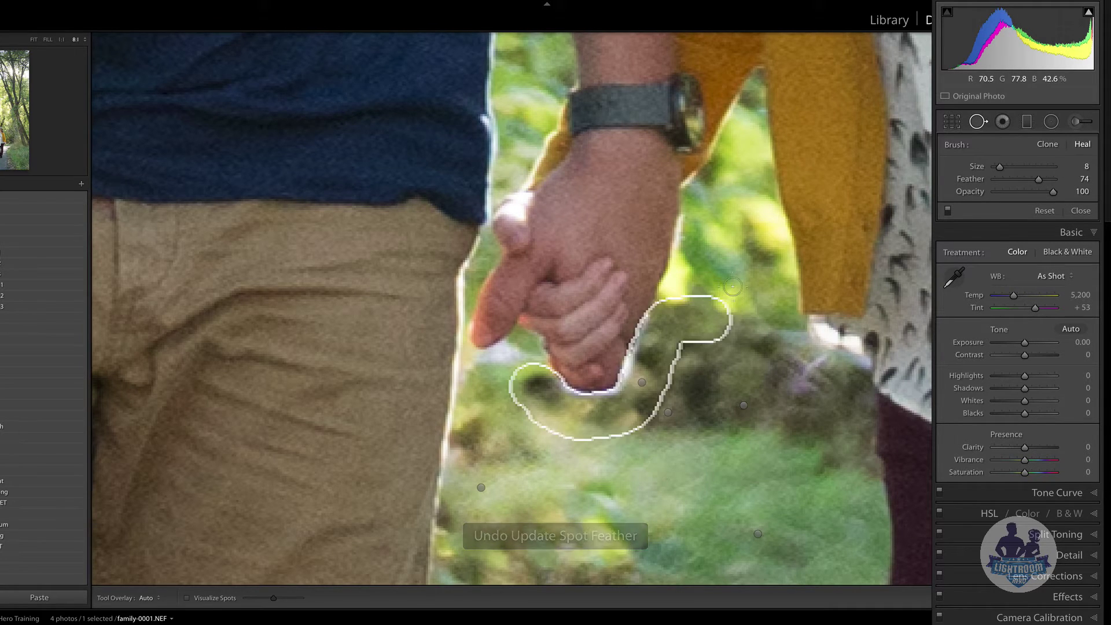
scroll(732, 286, down, 2)
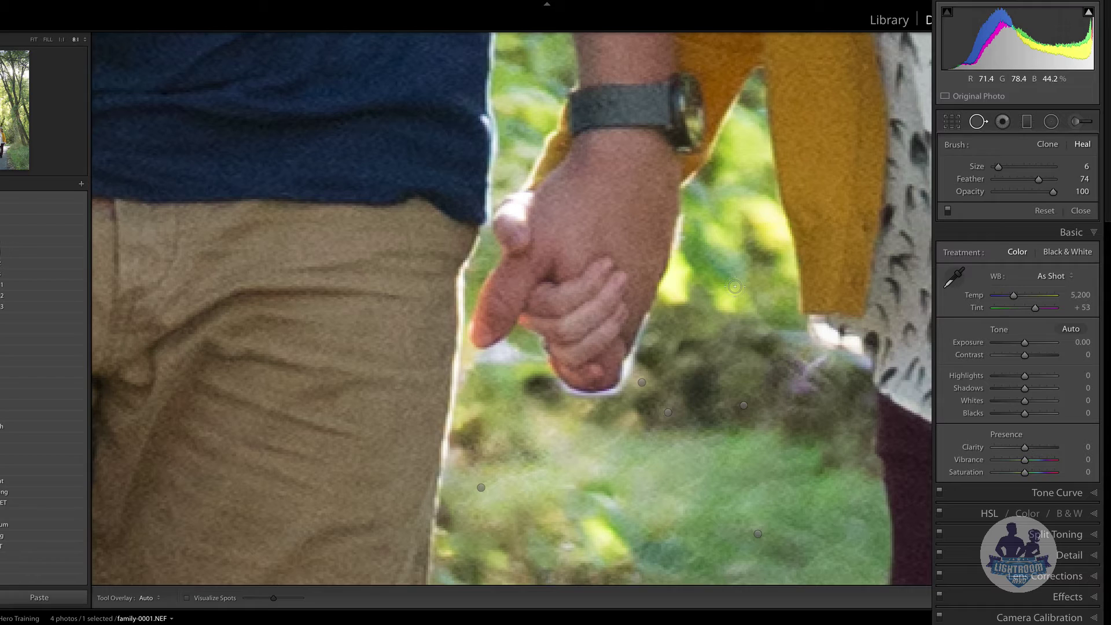
drag(1040, 179, 1003, 185)
scroll(680, 283, down, 1)
drag(664, 285, 660, 296)
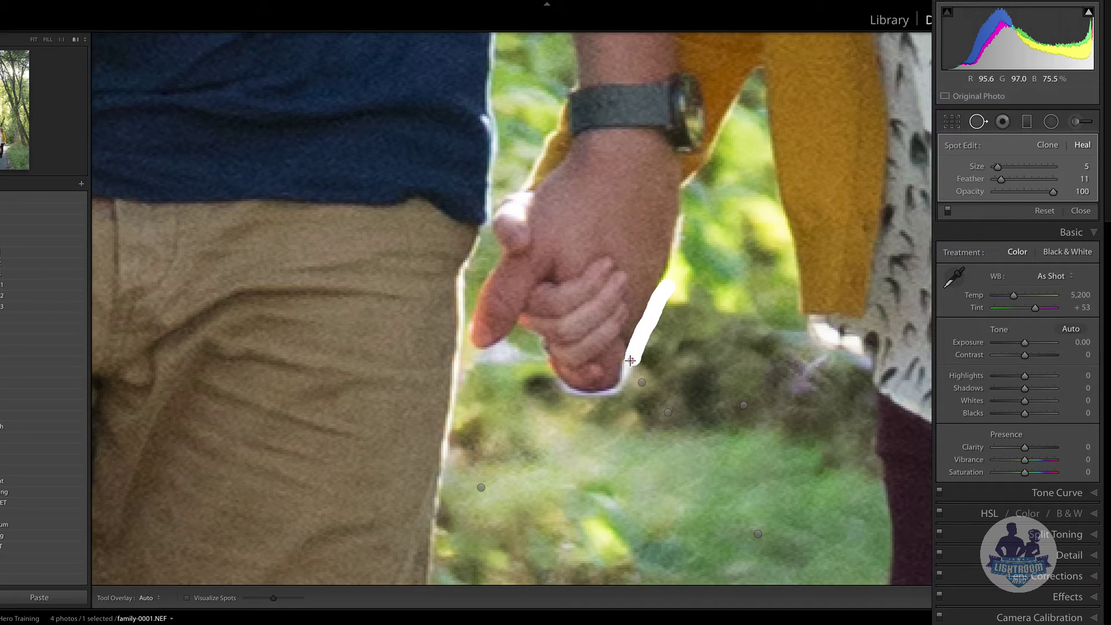
mouse_move(624, 382)
mouse_down()
mouse_move(616, 396)
mouse_move(553, 385)
mouse_up()
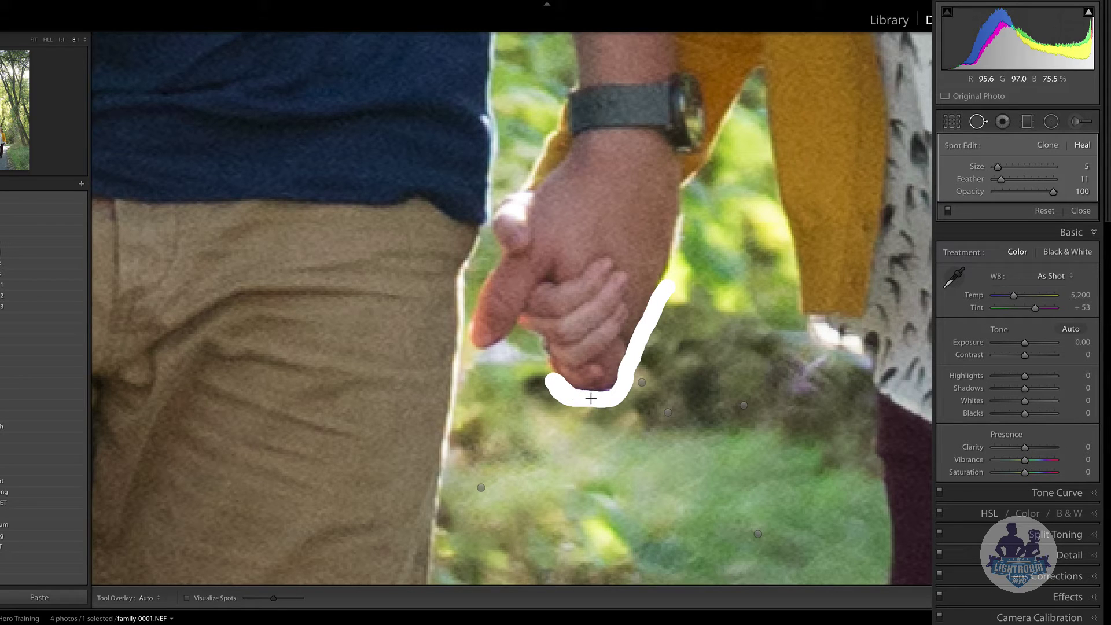
drag(614, 393, 615, 395)
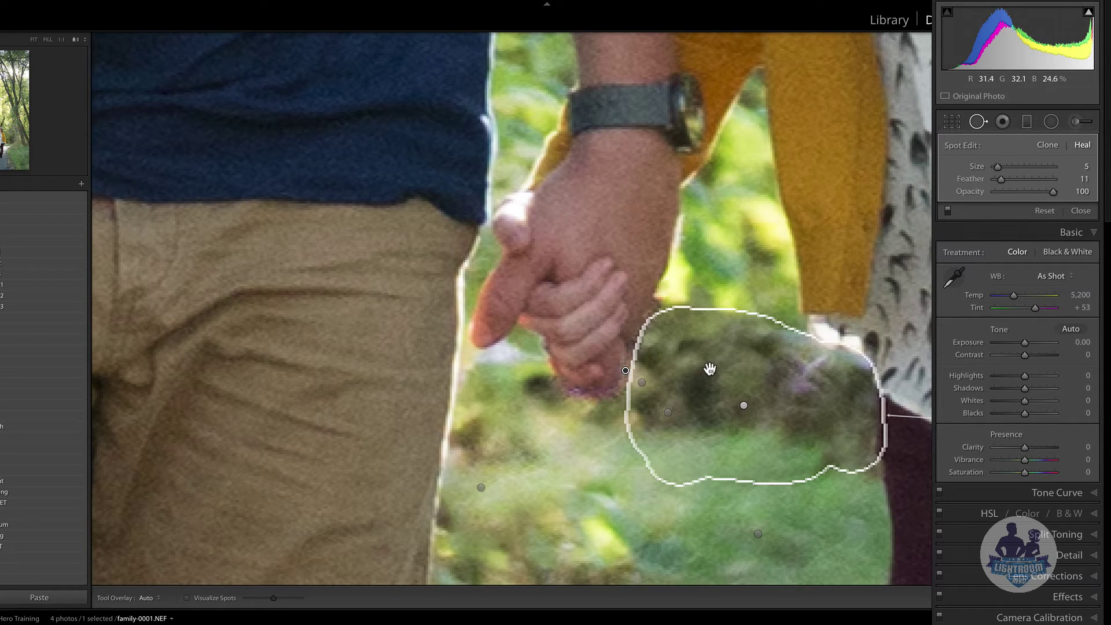
Step: At 1:1, move the hand-edge heal source further right and exit Spot Removal
key(z)
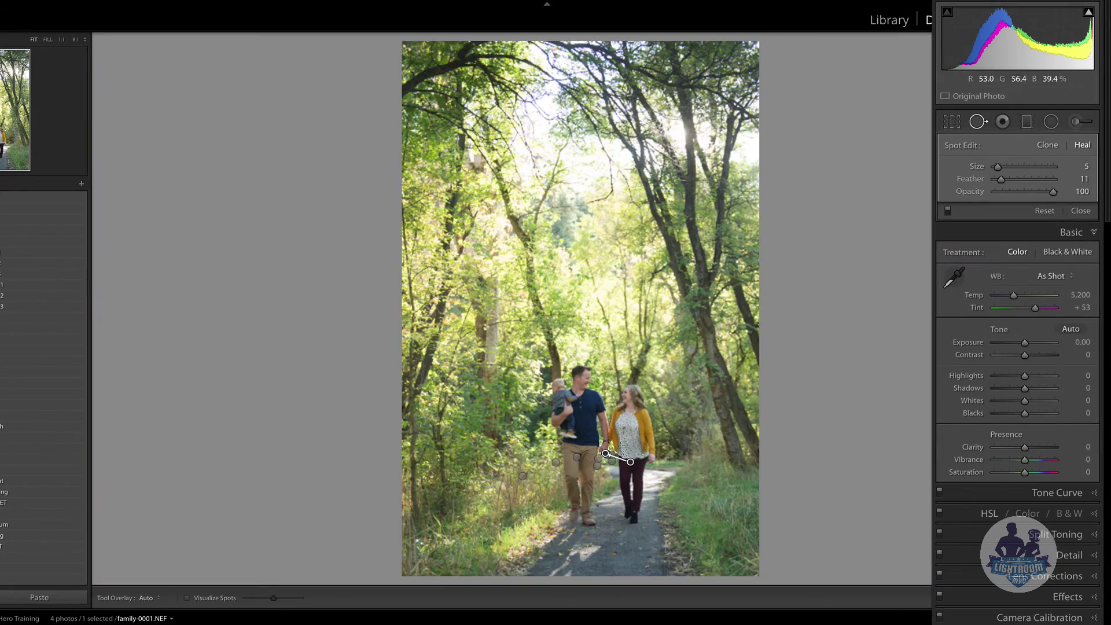
click(61, 40)
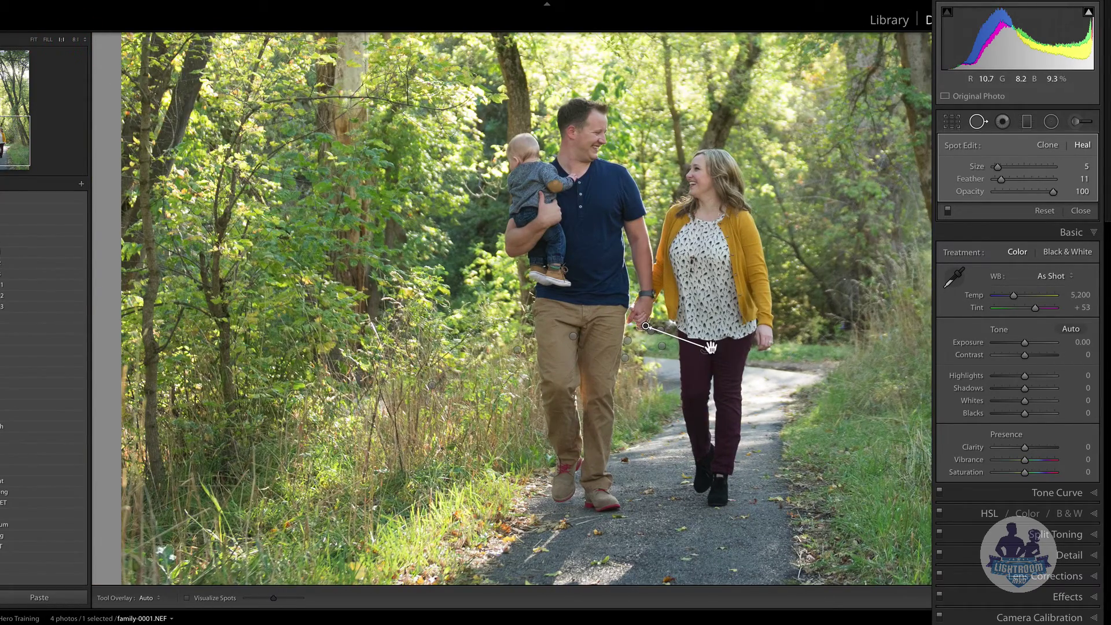
mouse_move(710, 349)
mouse_down()
mouse_move(798, 335)
mouse_move(808, 353)
mouse_up()
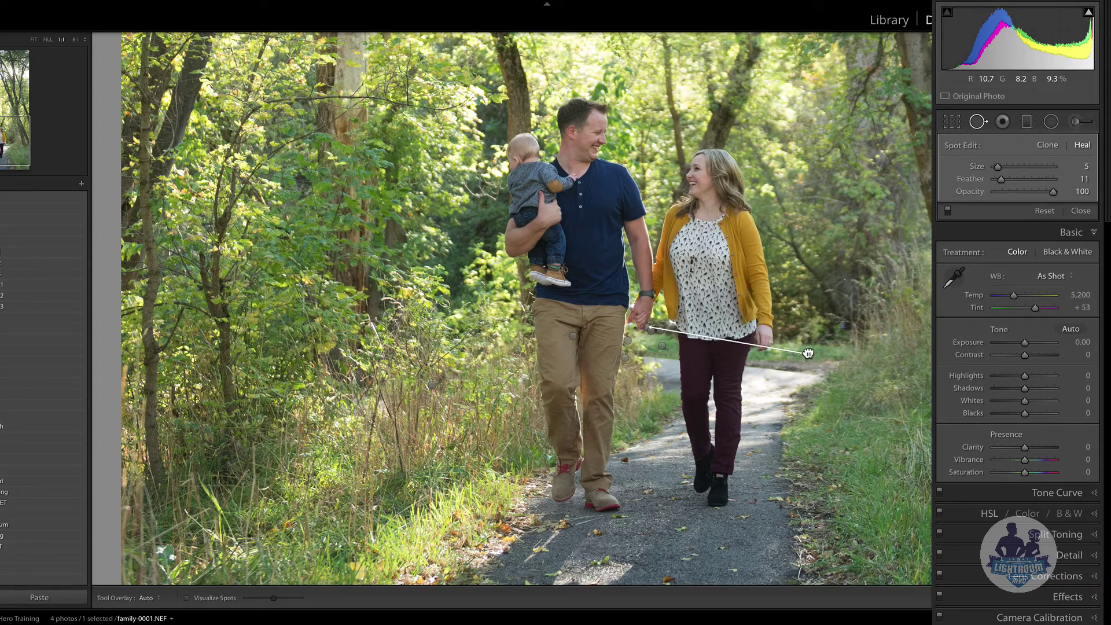
key(q)
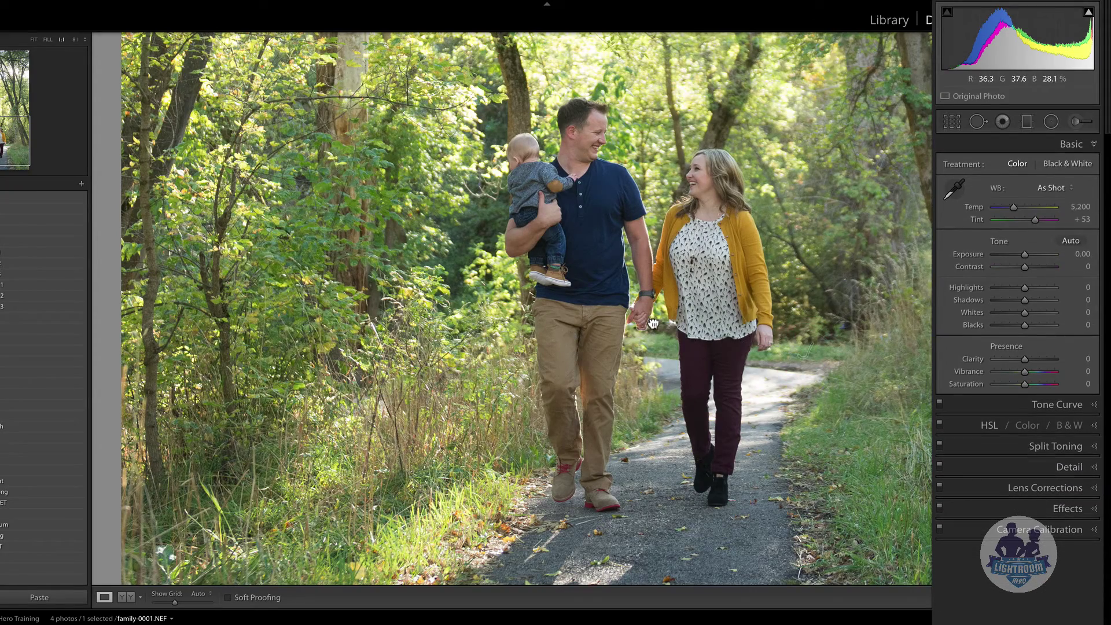
click(650, 337)
Step: Check the repairs at 3:1 around the man's legs, then return to Fit view
click(599, 460)
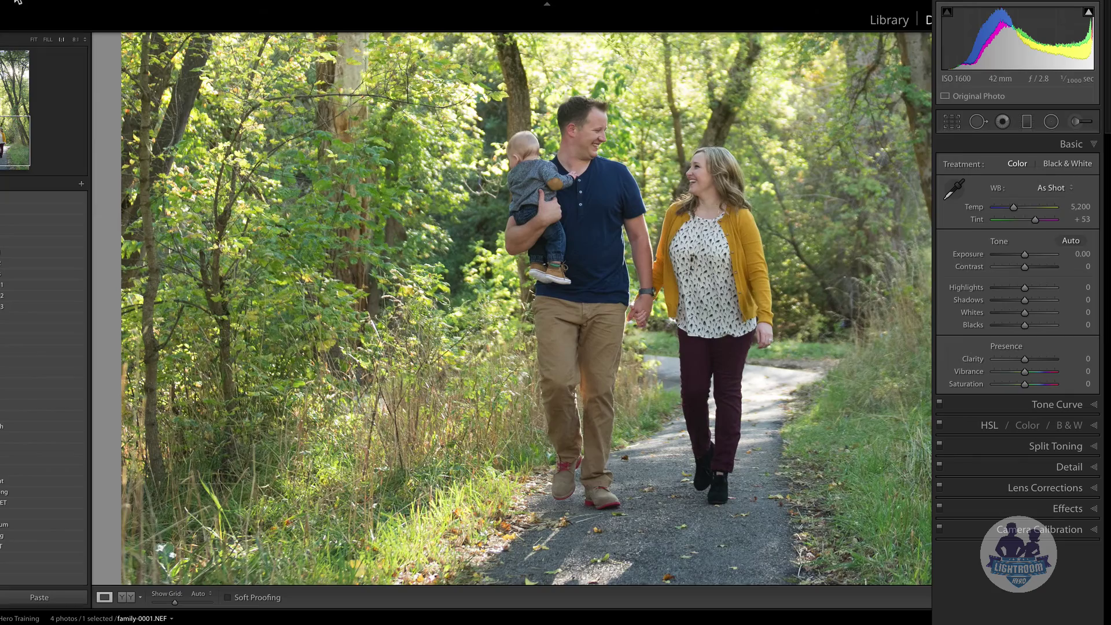
click(81, 39)
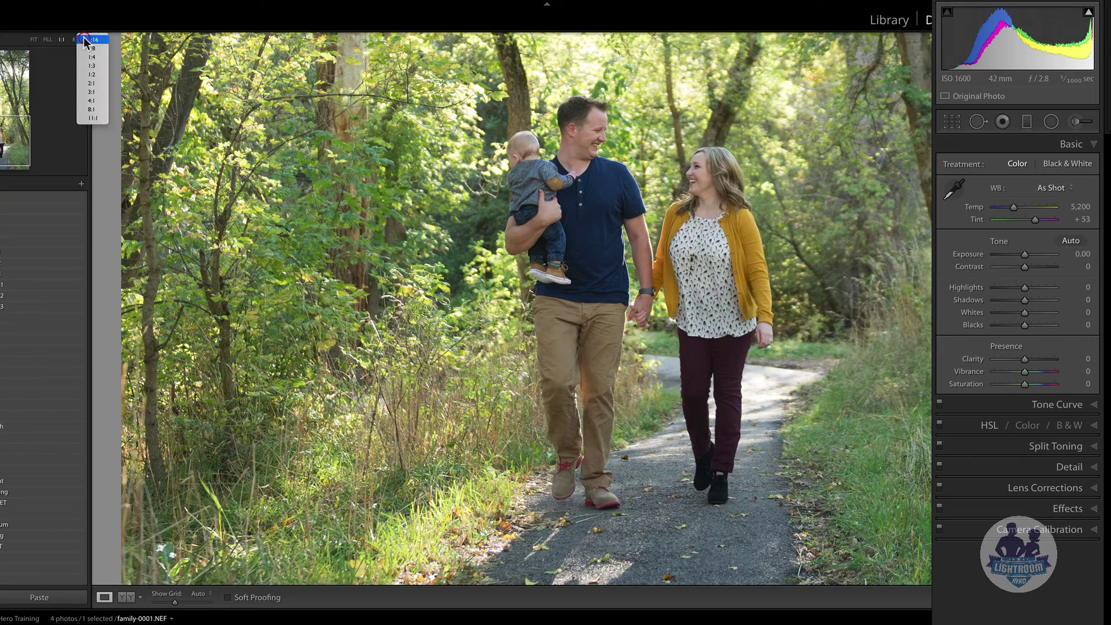
click(96, 93)
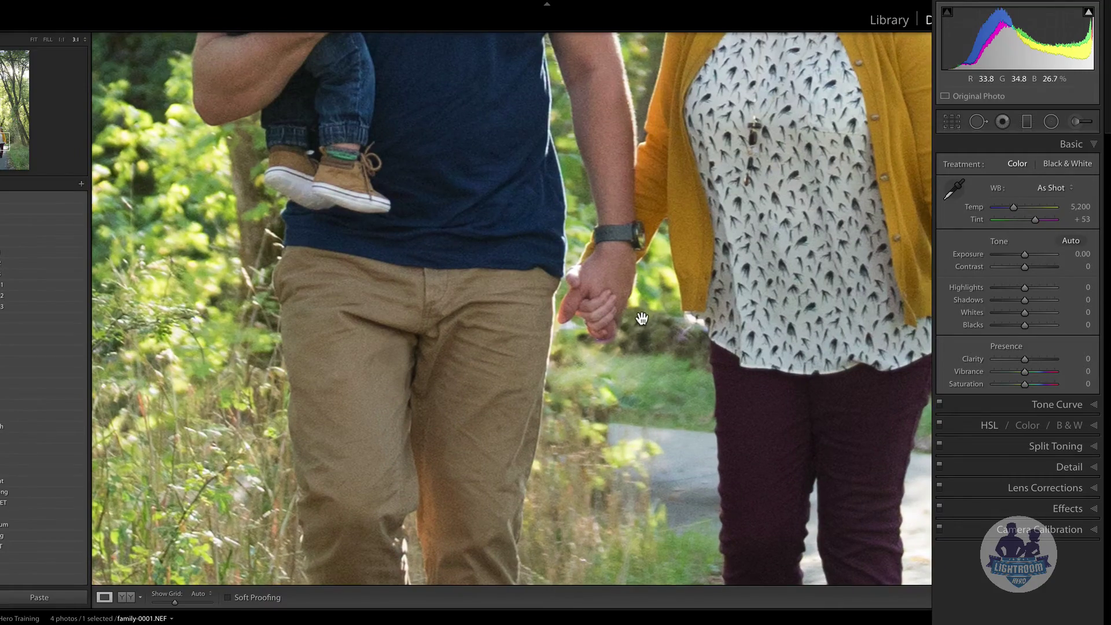
key(q)
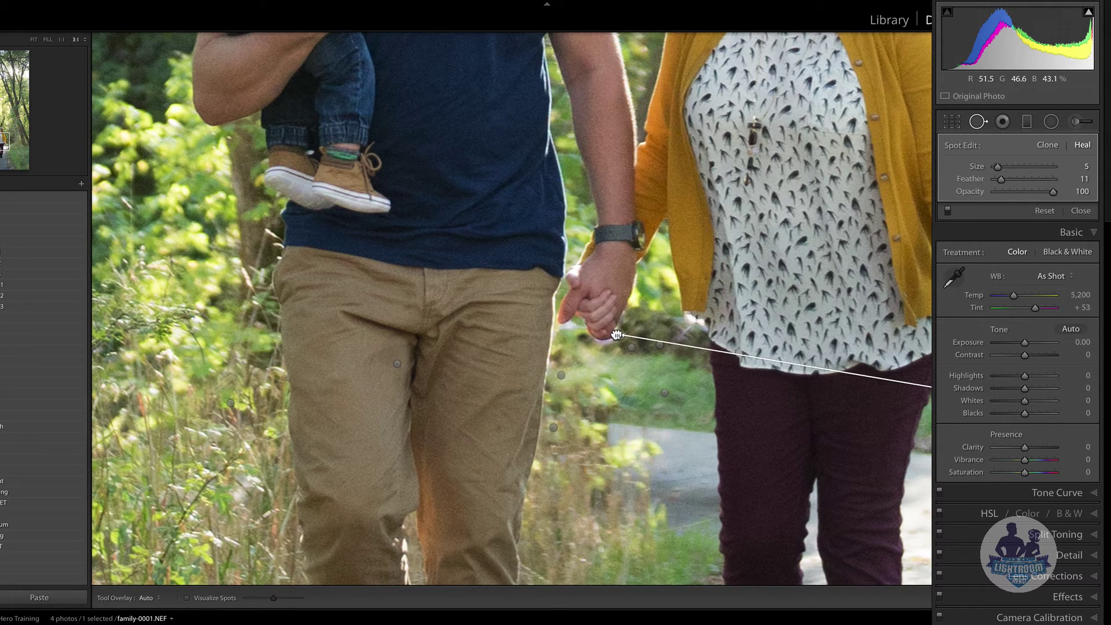
key(q)
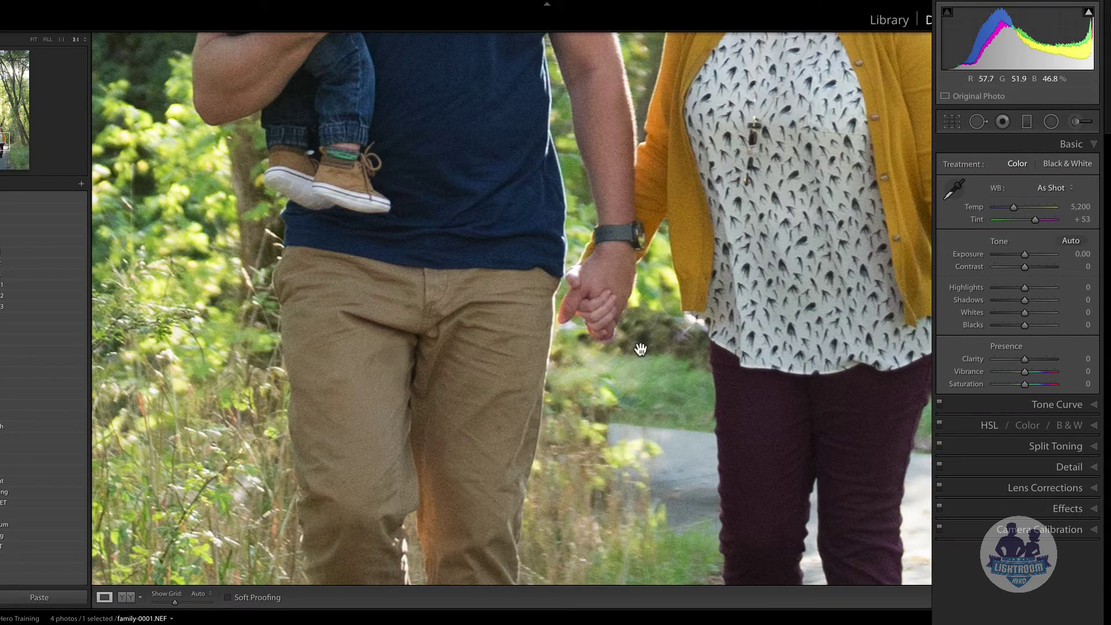
drag(647, 253, 654, 308)
click(669, 379)
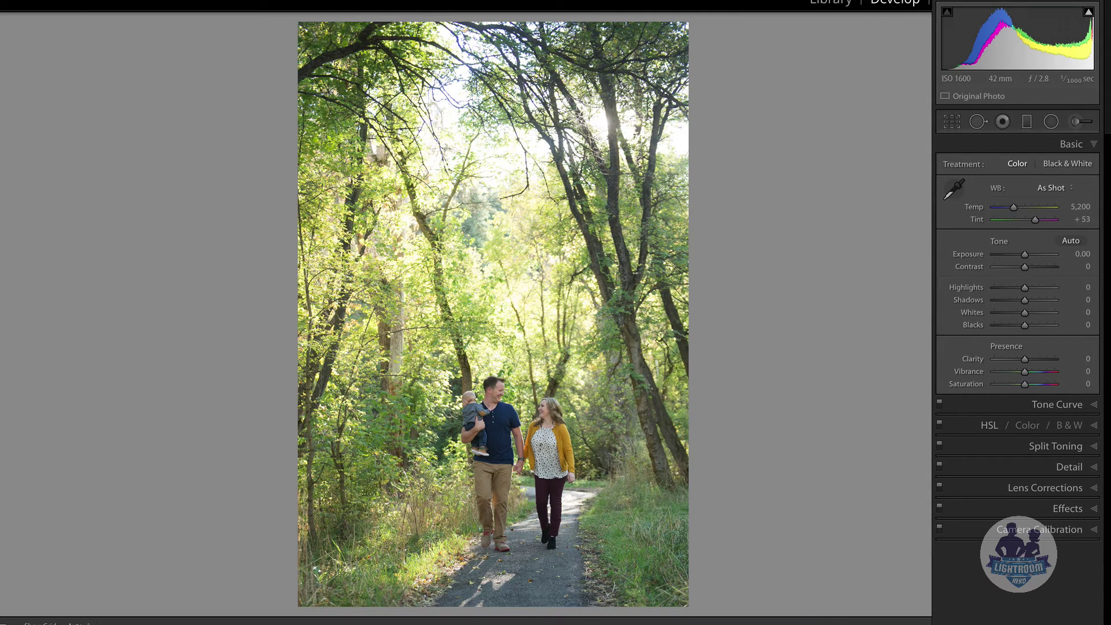
Step: Set Exposure +0.30, Highlights −49, Shadows +40, Whites −44 and Blacks −51
drag(1022, 255, 1022, 258)
drag(1025, 324, 1009, 324)
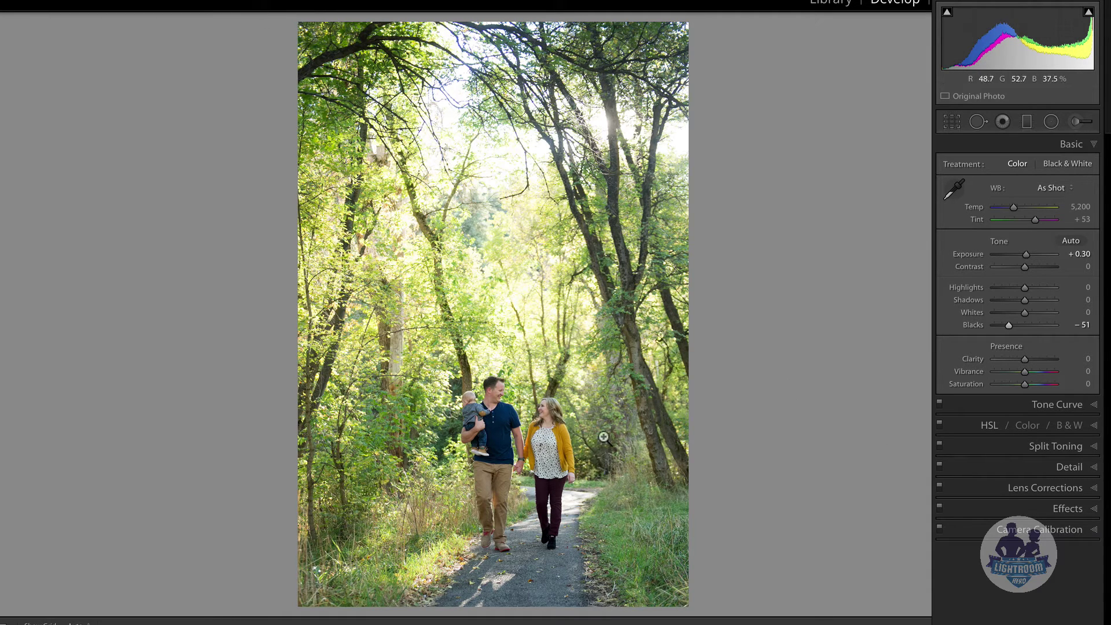
click(1011, 312)
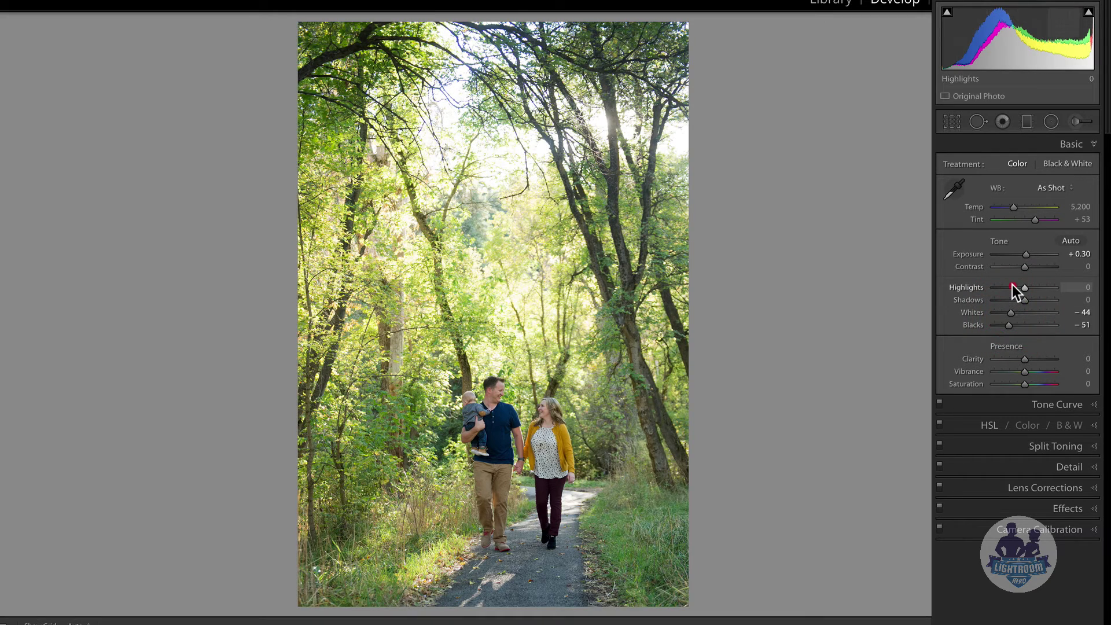
click(1010, 287)
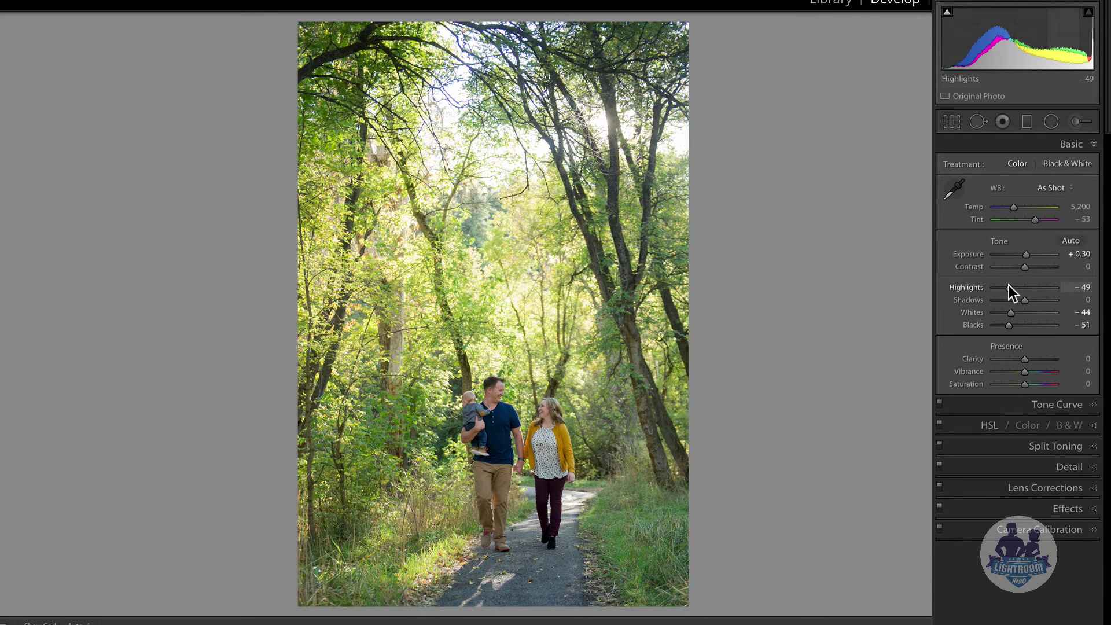
drag(1025, 299, 1037, 303)
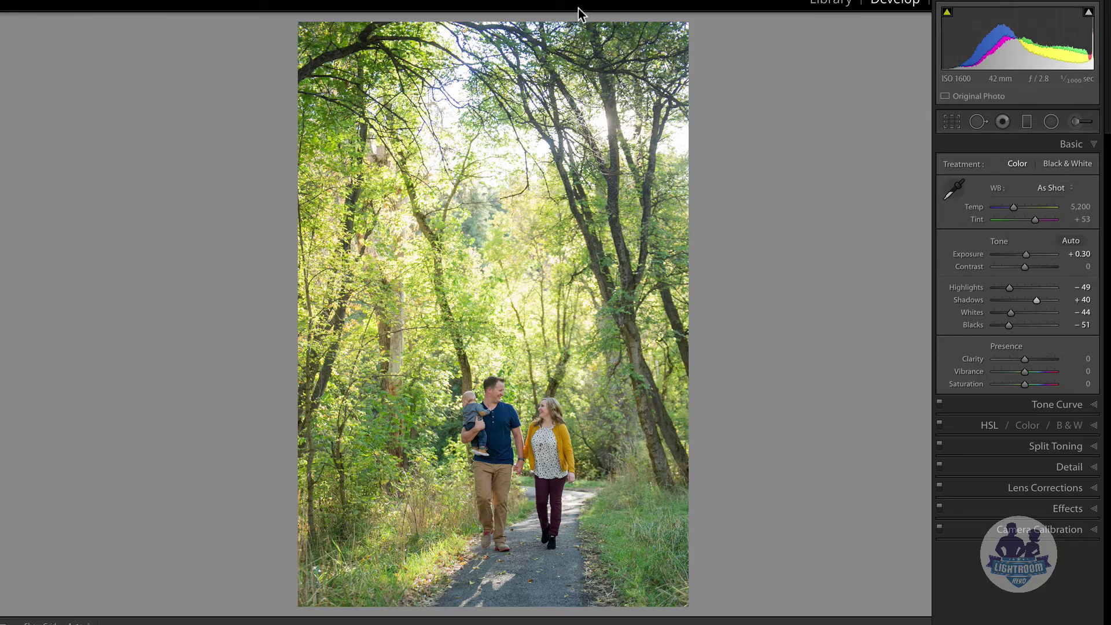
Step: Set white balance to Auto, then warm the temperature to 5,678
click(1042, 188)
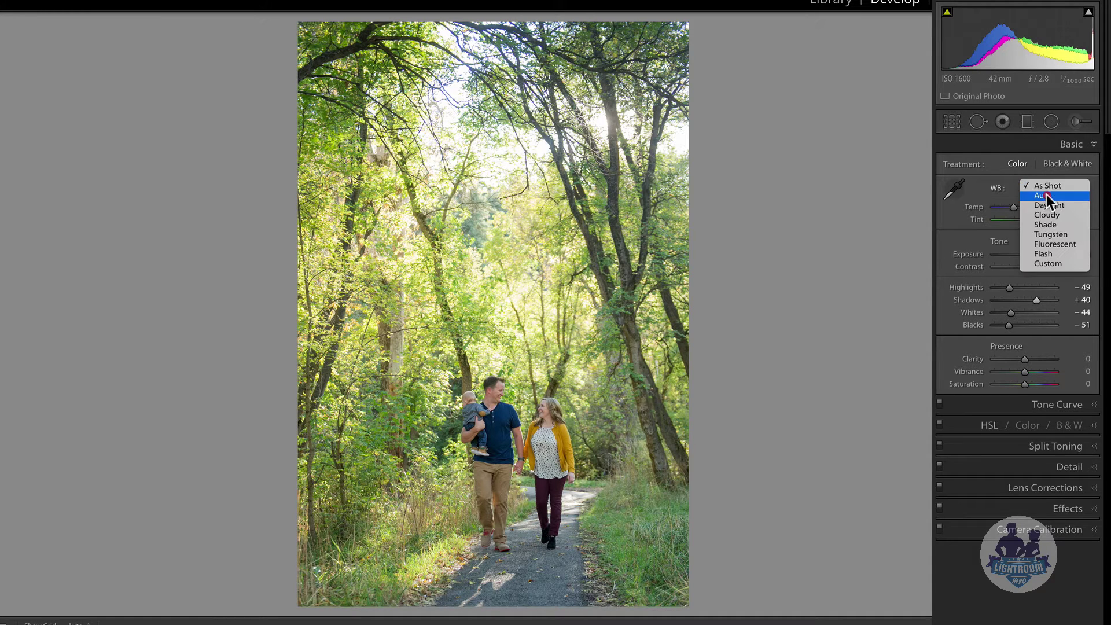
click(1046, 195)
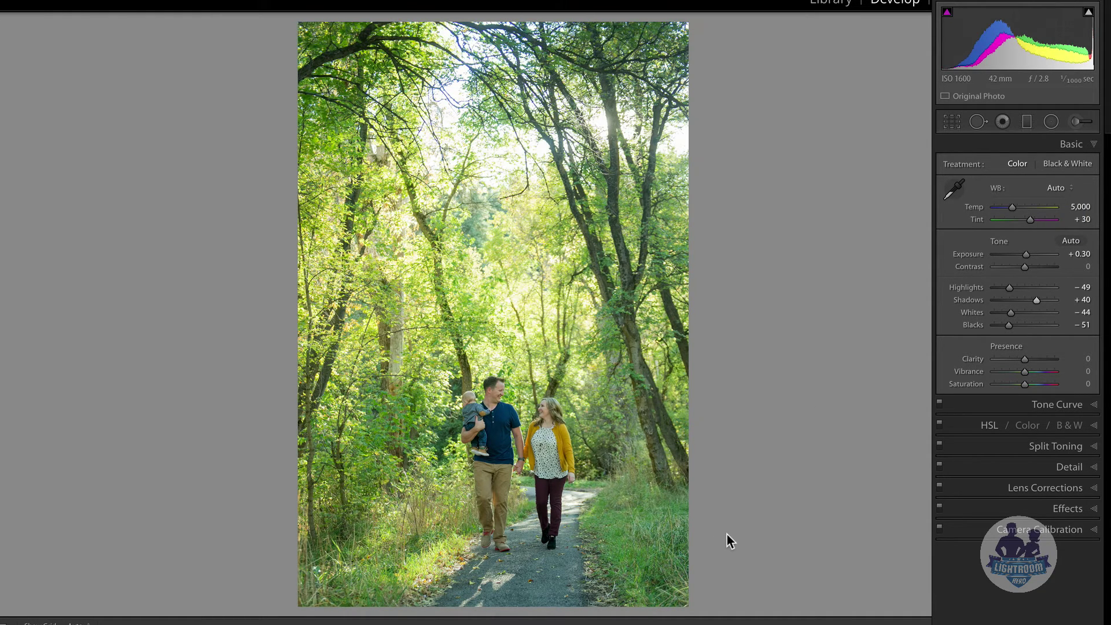
drag(1012, 208, 1017, 209)
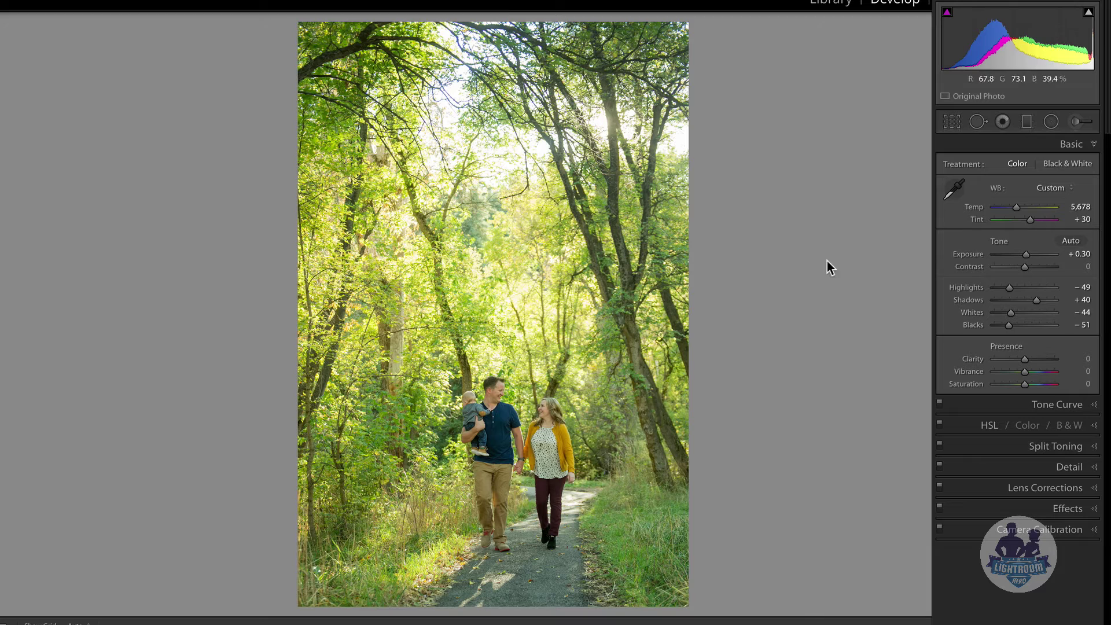
Step: Brush a -HERO-Flare ++ adjustment (exposure 2.99, contrast −72, shadows 30) over the upper-centre trees
key(k)
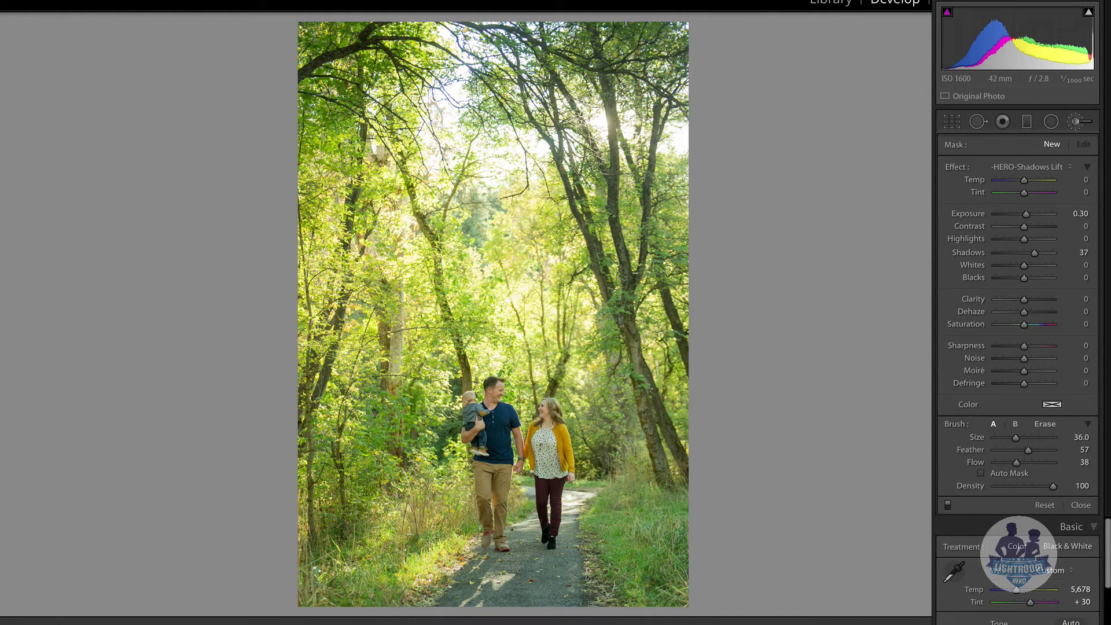
click(1053, 167)
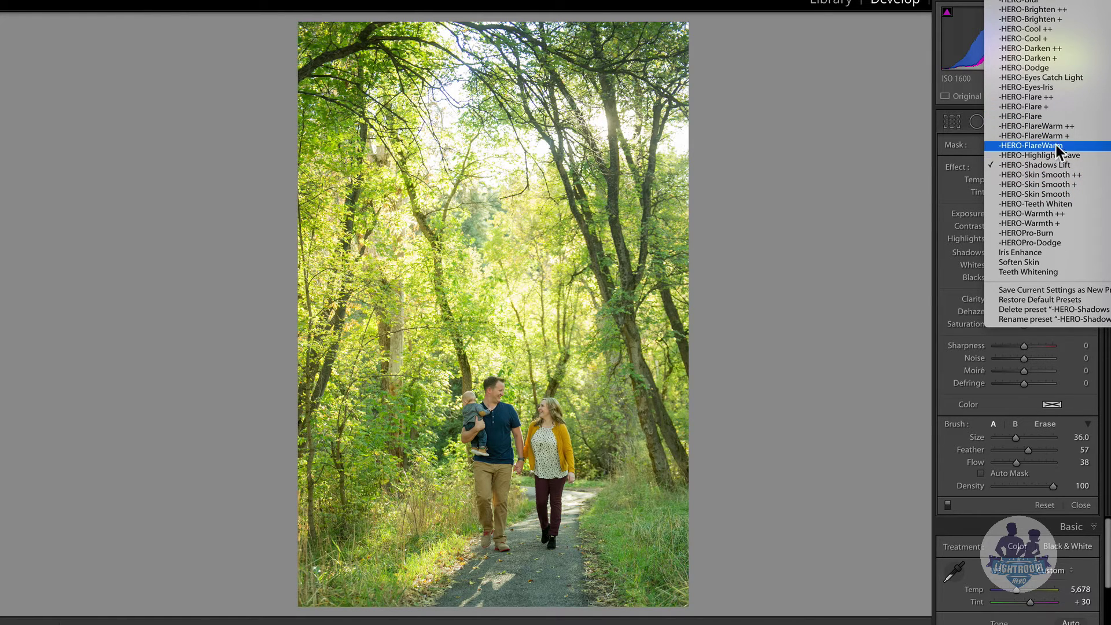
click(1047, 97)
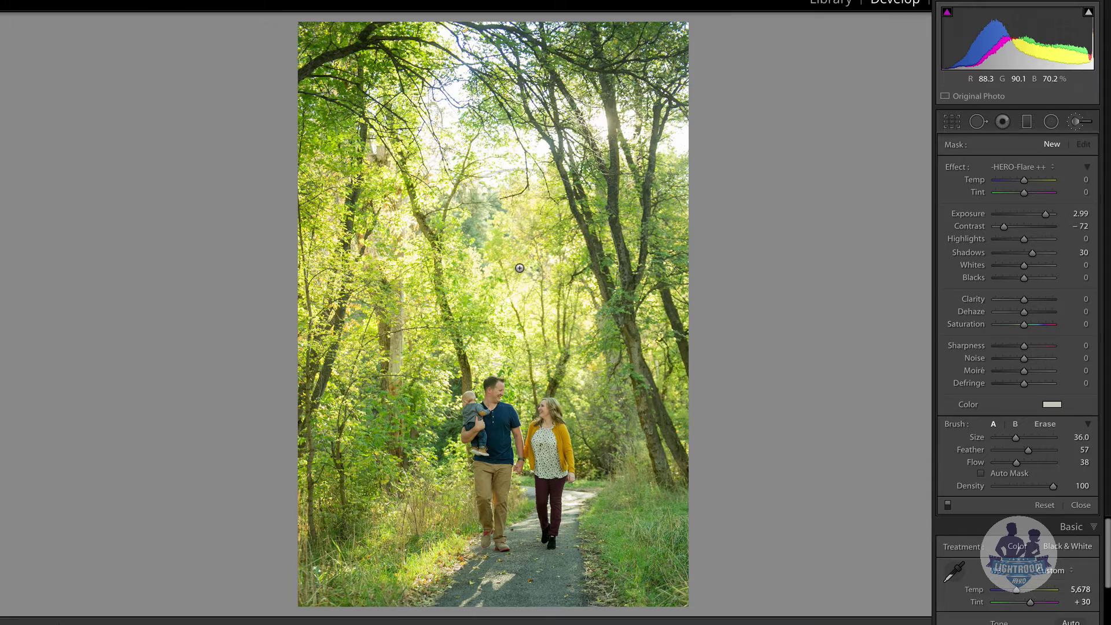
mouse_move(463, 104)
mouse_down()
mouse_move(480, 173)
mouse_move(504, 87)
mouse_move(513, 272)
mouse_move(501, 194)
mouse_move(503, 255)
mouse_move(480, 185)
mouse_move(479, 64)
mouse_move(480, 116)
mouse_up()
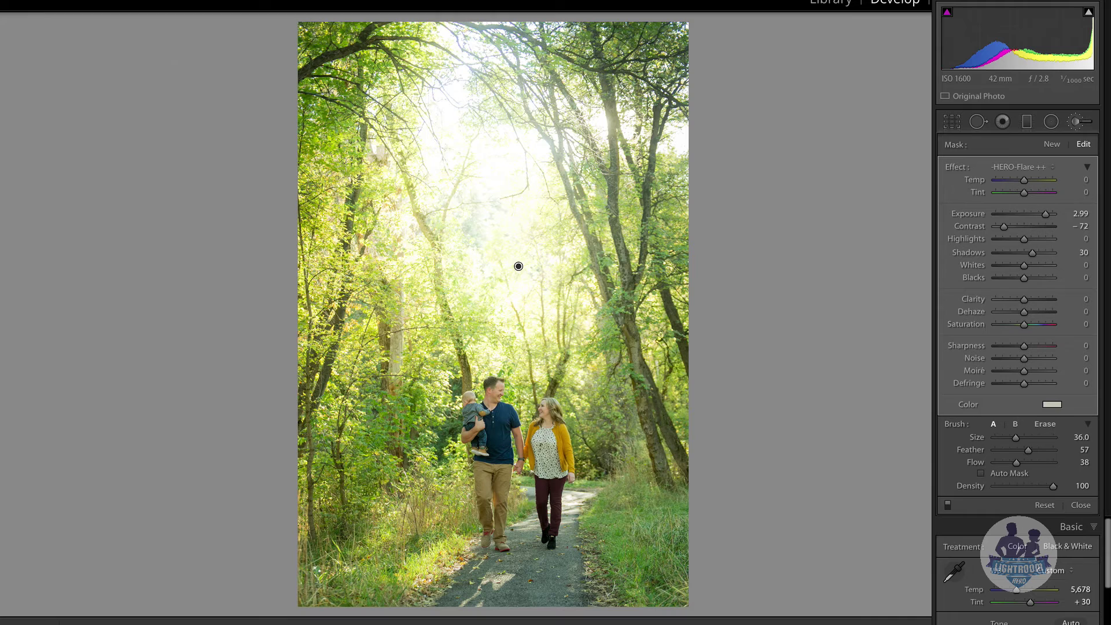
Step: Paint a new -HERO-Darken ++ brush mask (exposure −1.00) along the top, right and left edges
click(1052, 145)
click(1030, 167)
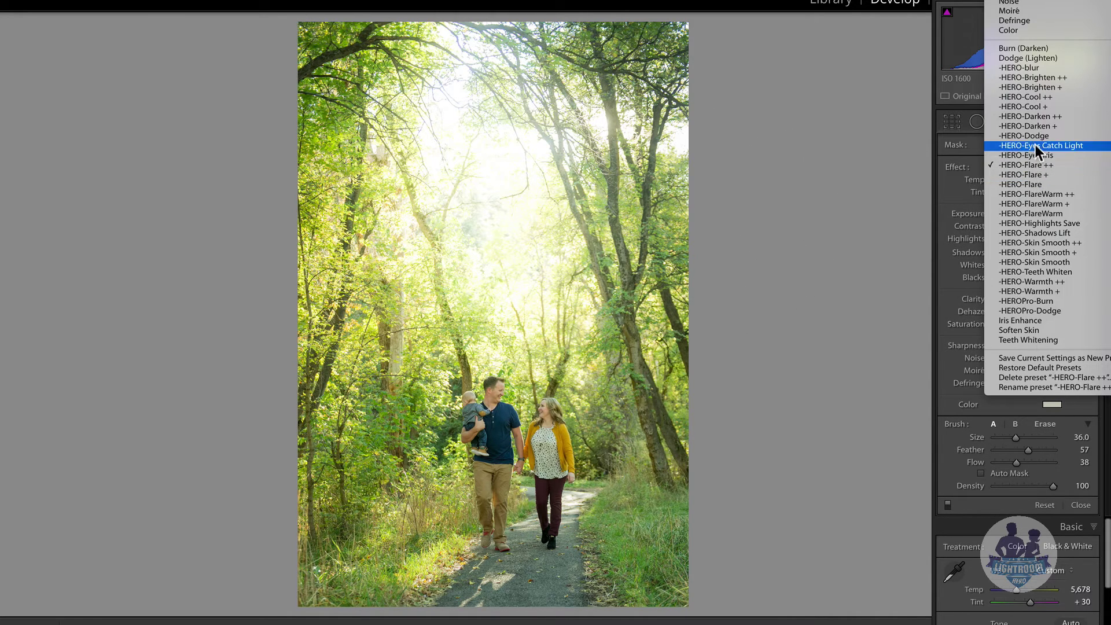
click(1044, 118)
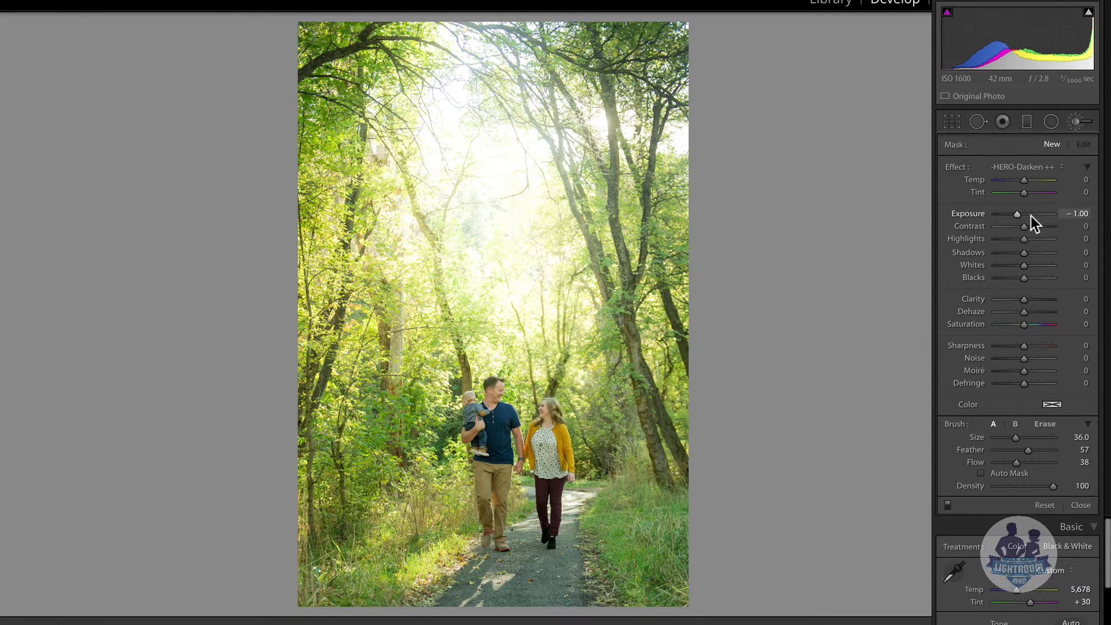
mouse_move(518, 266)
mouse_down()
mouse_move(544, 190)
mouse_move(546, 127)
mouse_move(628, 101)
mouse_up()
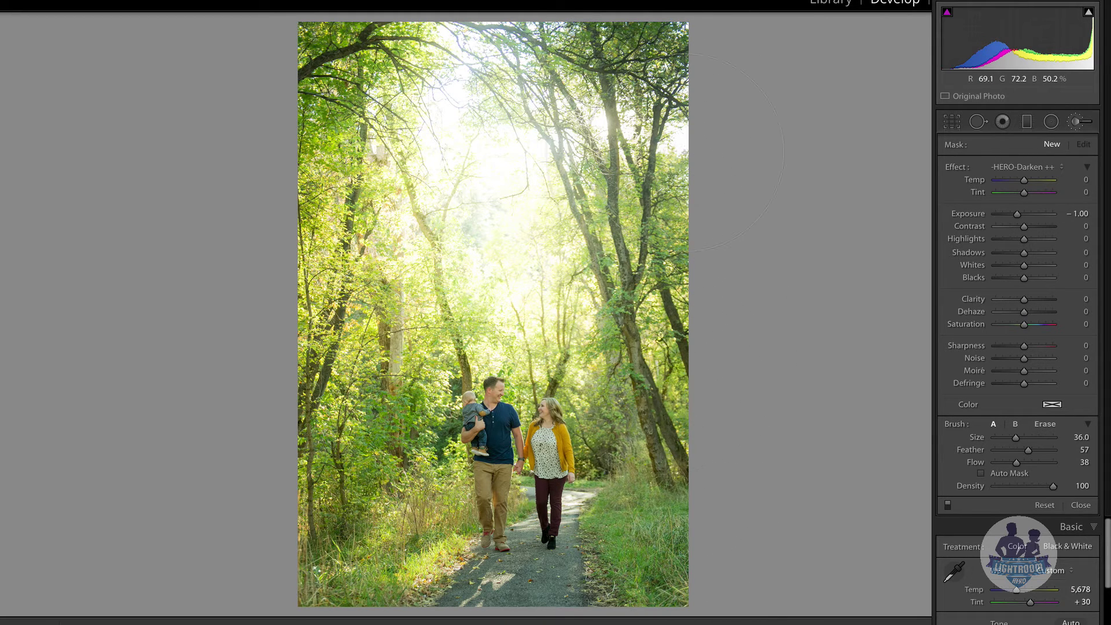
mouse_move(694, 226)
mouse_down()
mouse_move(648, 492)
mouse_move(654, 116)
mouse_move(665, 58)
mouse_up()
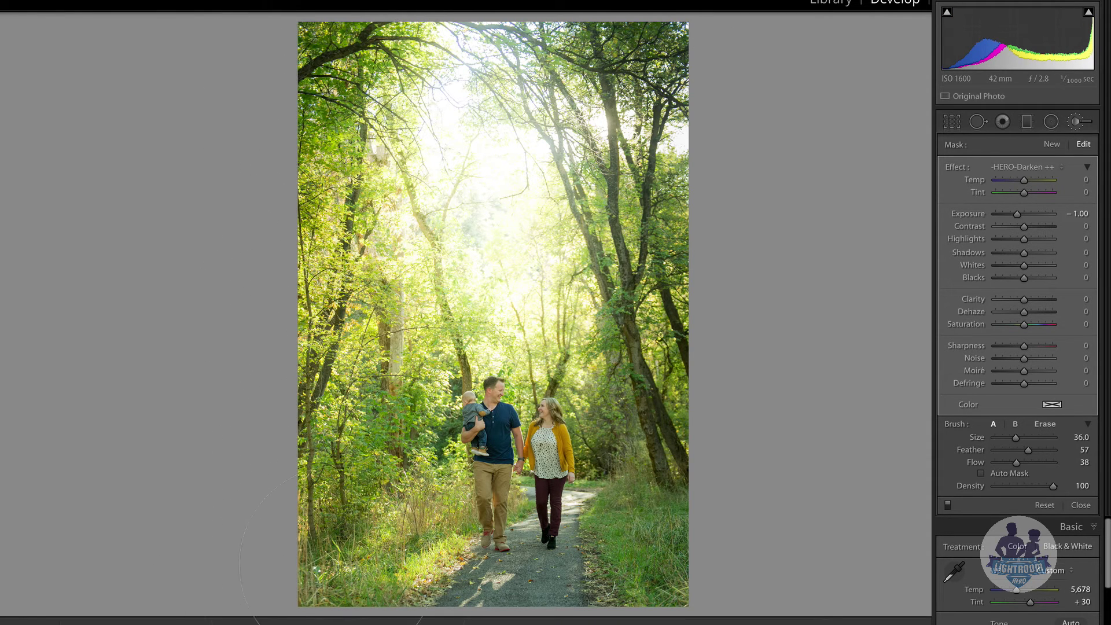
drag(339, 567, 238, 210)
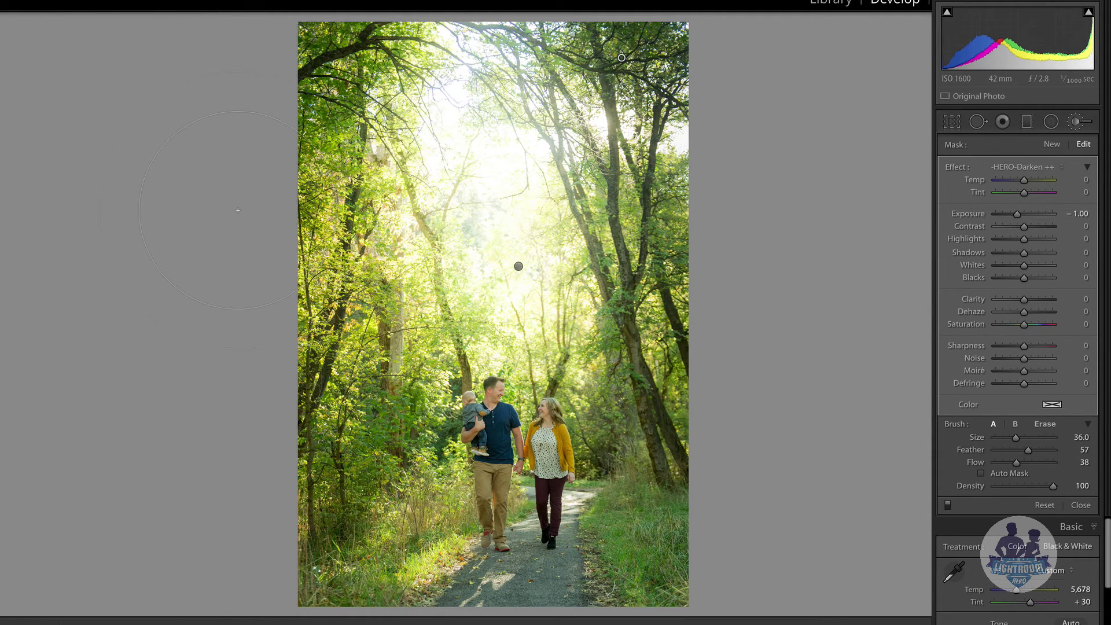
Step: Add three -HERO-Darken ++ graduated filters from the right, left and bottom edges, then close the tool
key(Return)
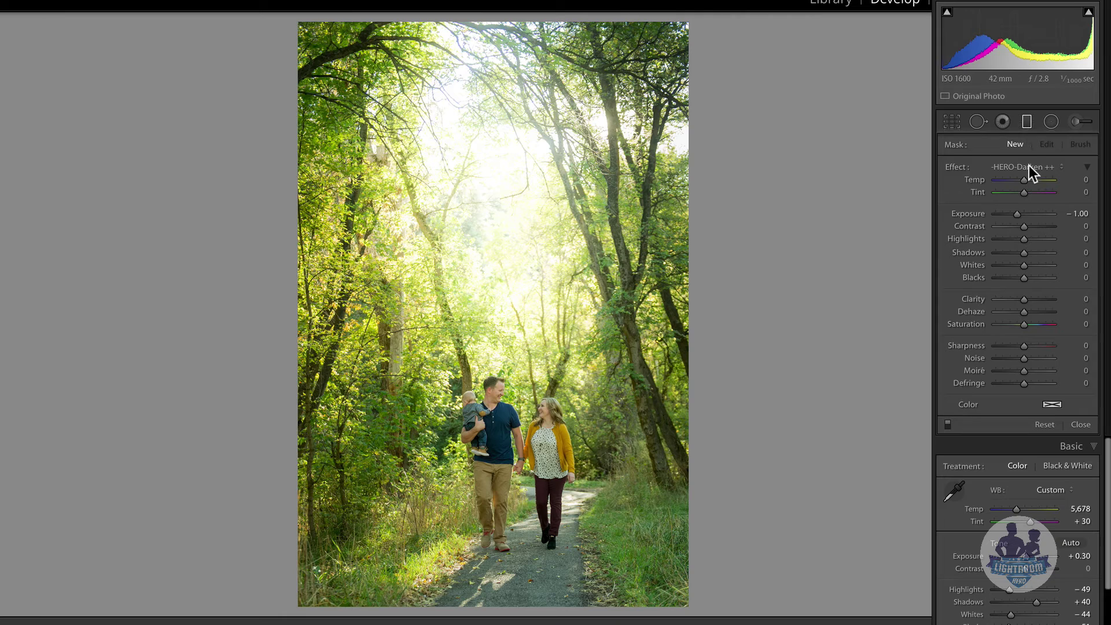
drag(687, 287, 545, 315)
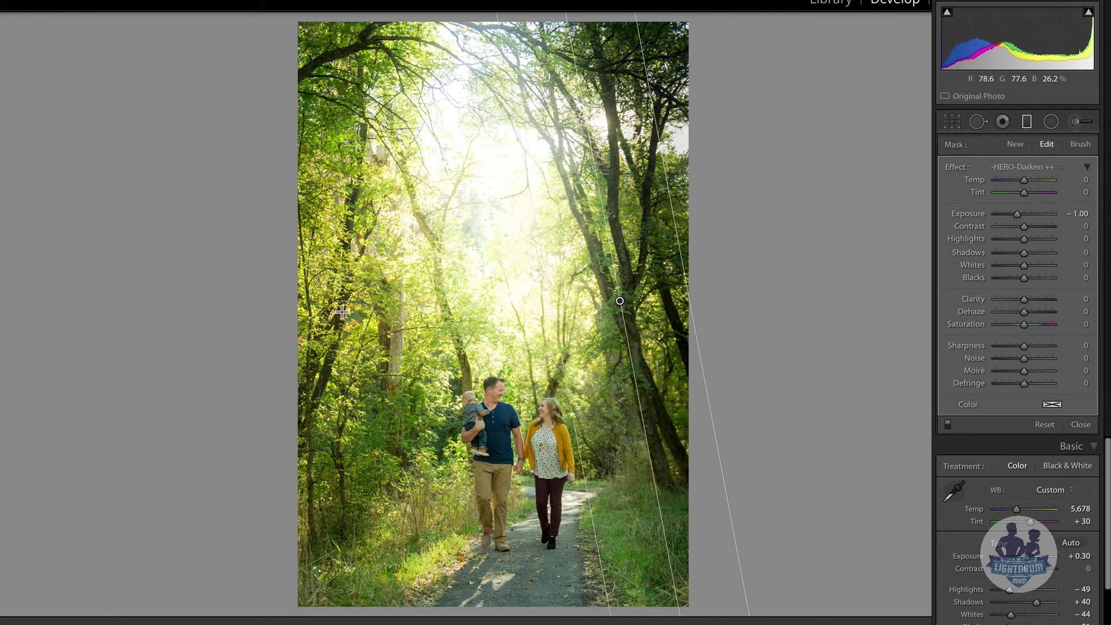
drag(331, 310, 440, 311)
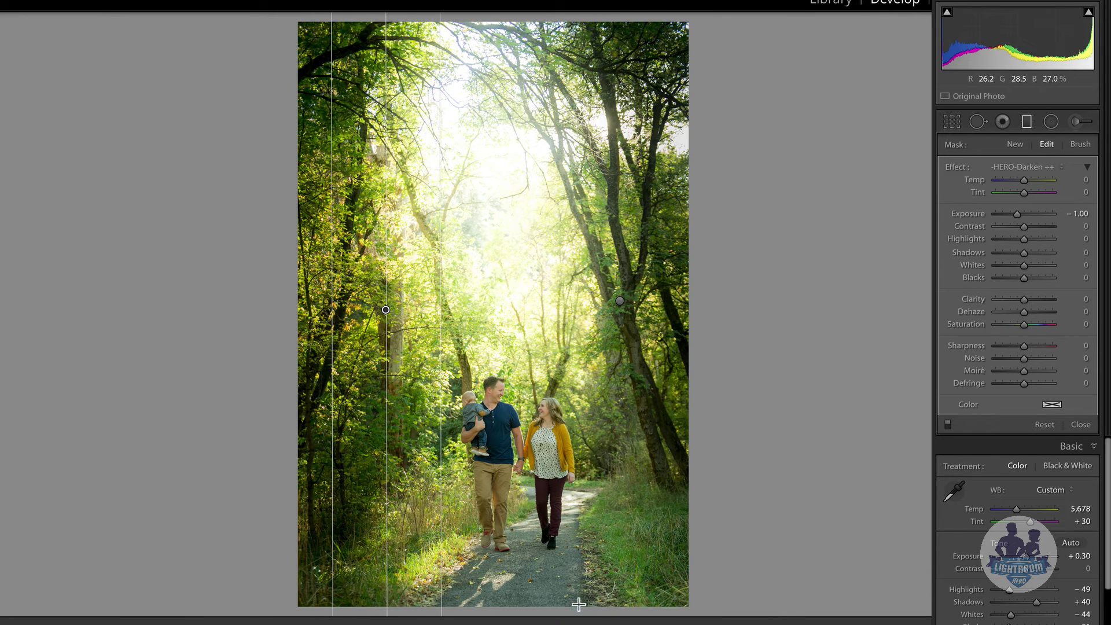
drag(613, 605, 567, 490)
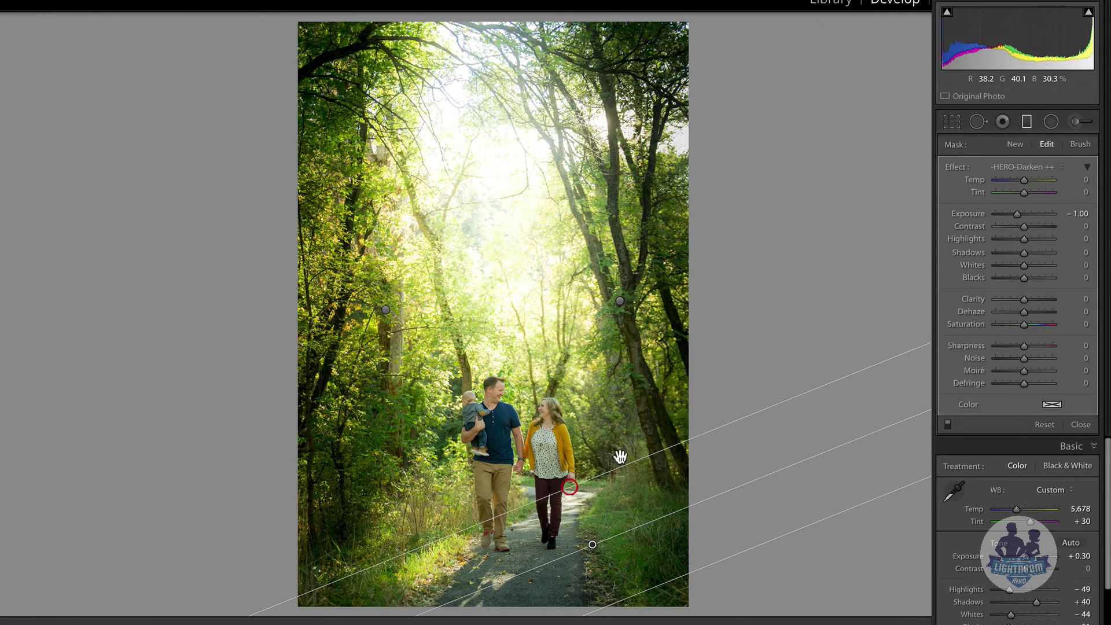
key(m)
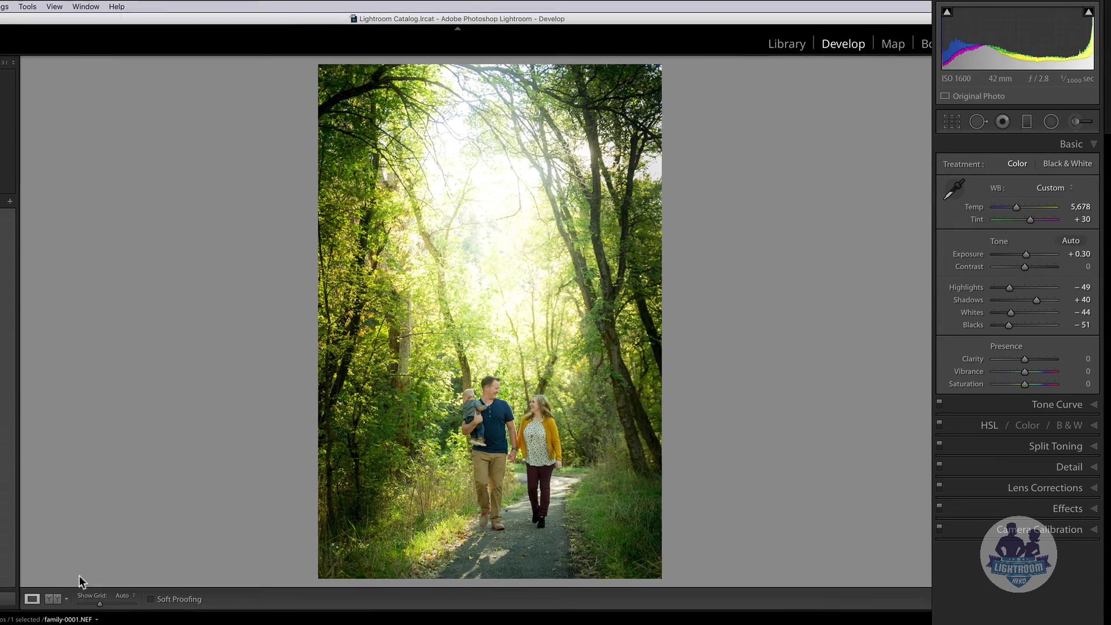
Step: View the edit in Before/After side-by-side, then switch back to the single Loupe view
click(55, 598)
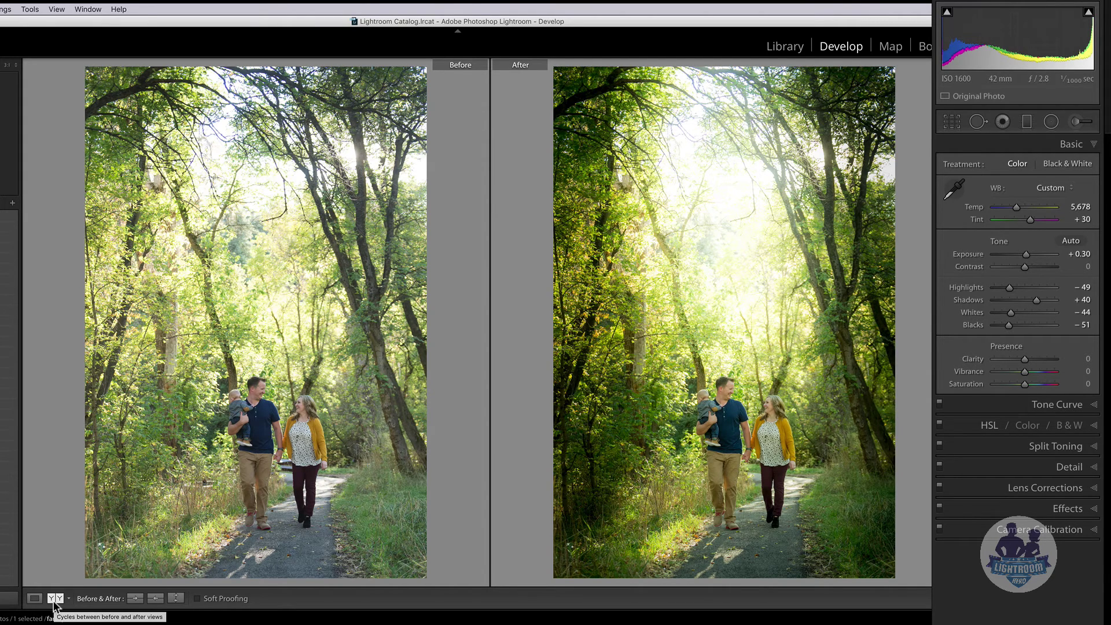
click(35, 598)
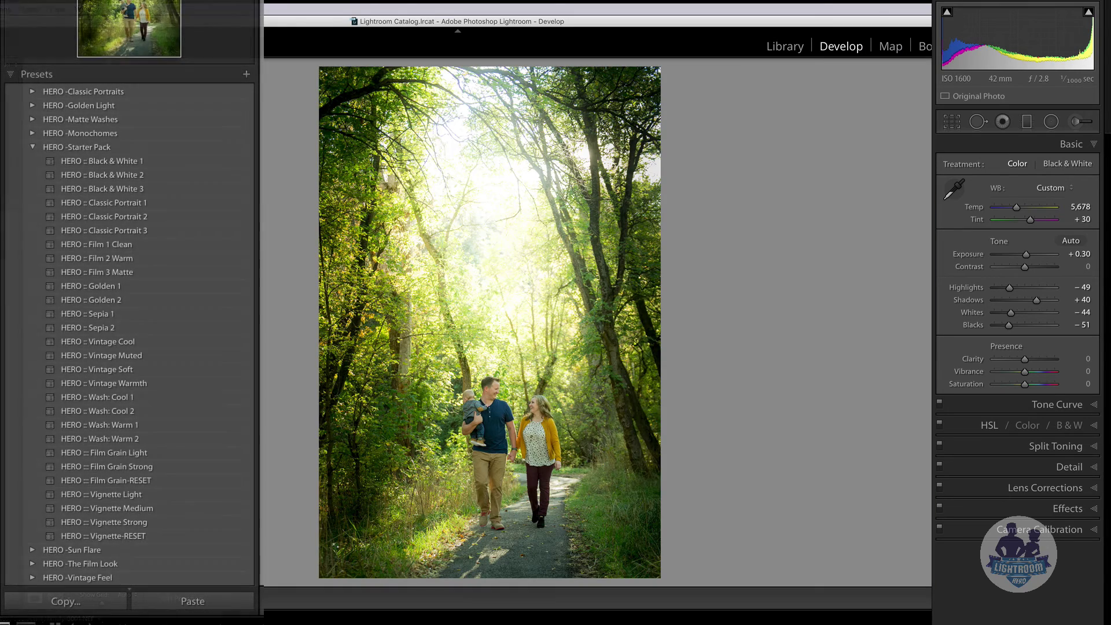
Step: Expand the HERO -Sun Flare folder and apply the RIGHT :: Glow-Full preset
click(32, 147)
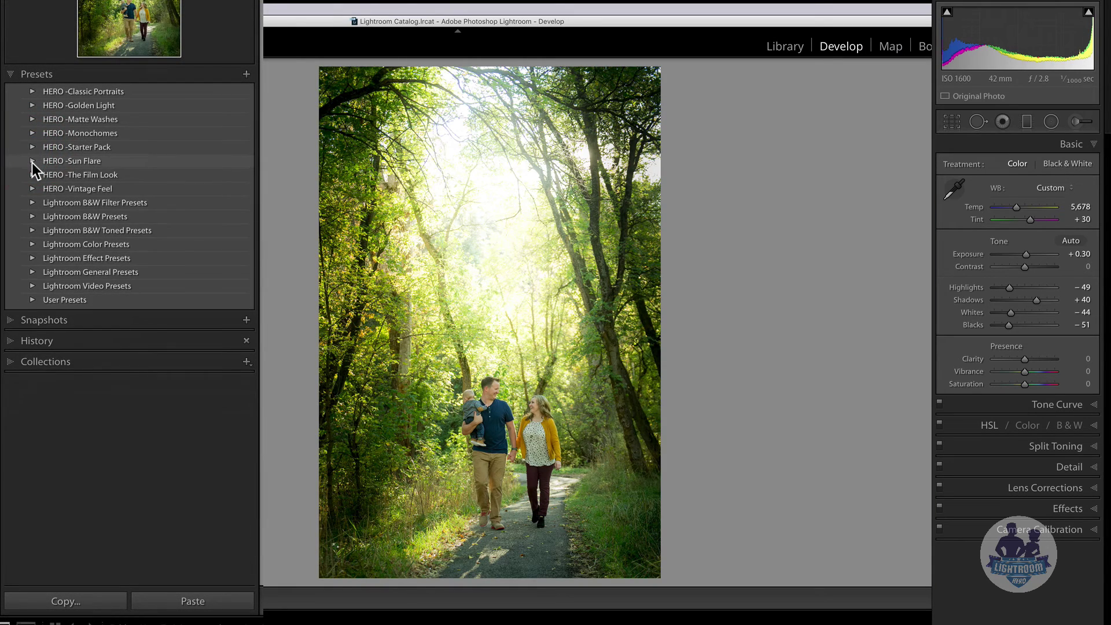
click(32, 161)
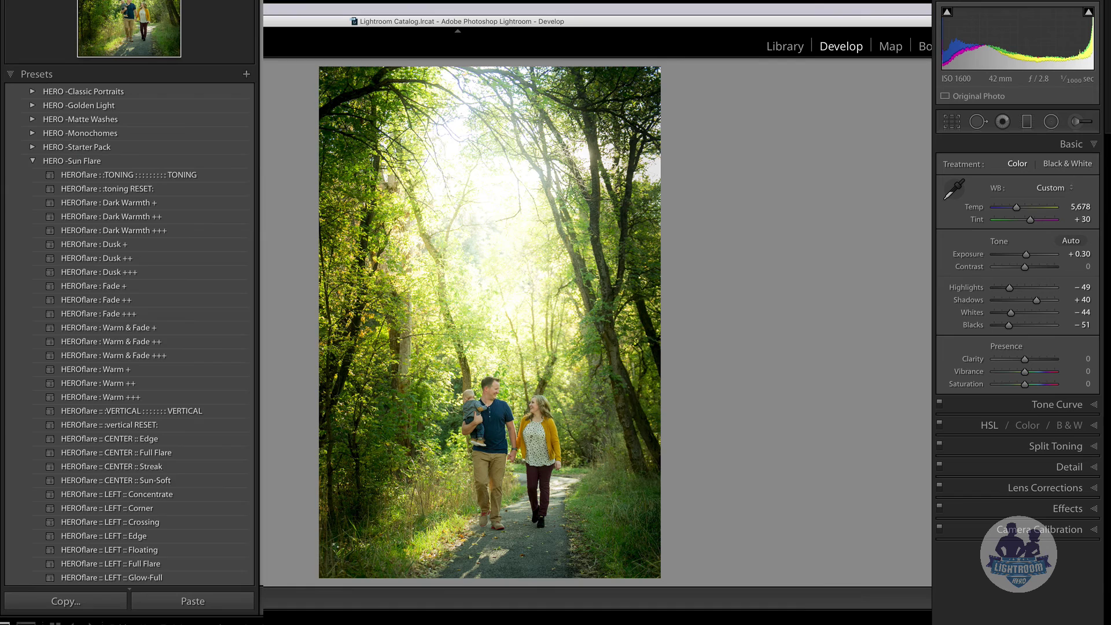
scroll(179, 173, down, 5)
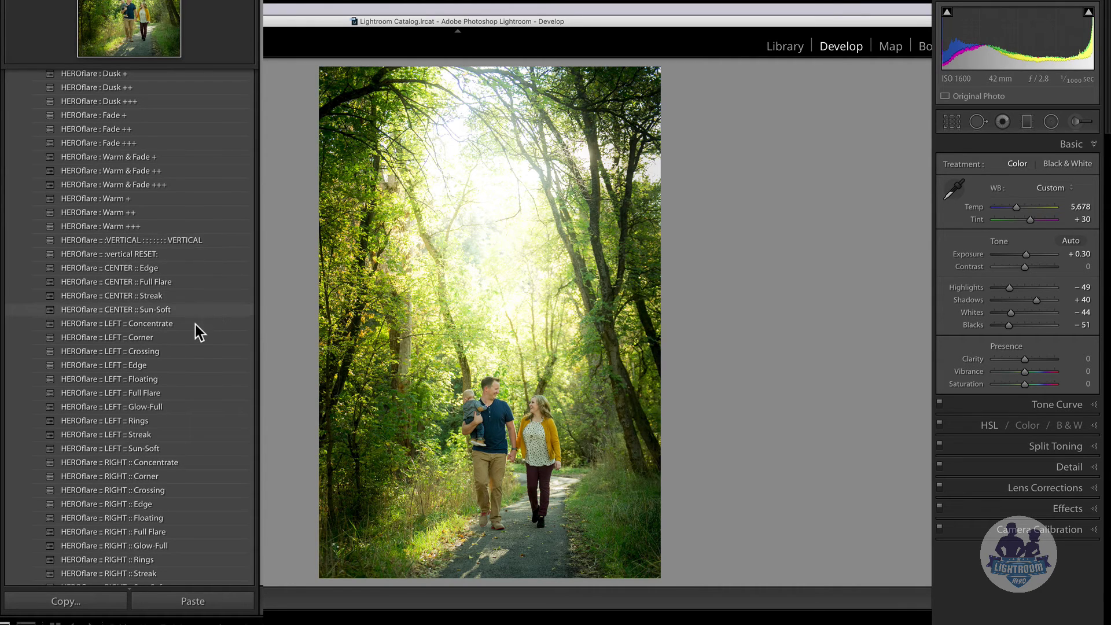
scroll(192, 370, down, 3)
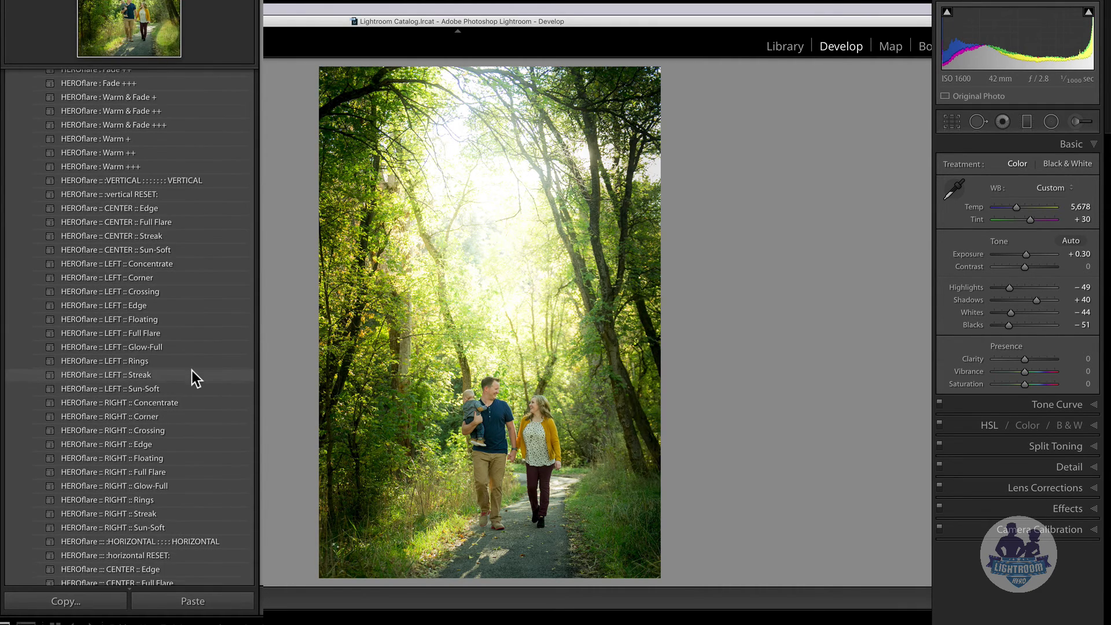
click(187, 471)
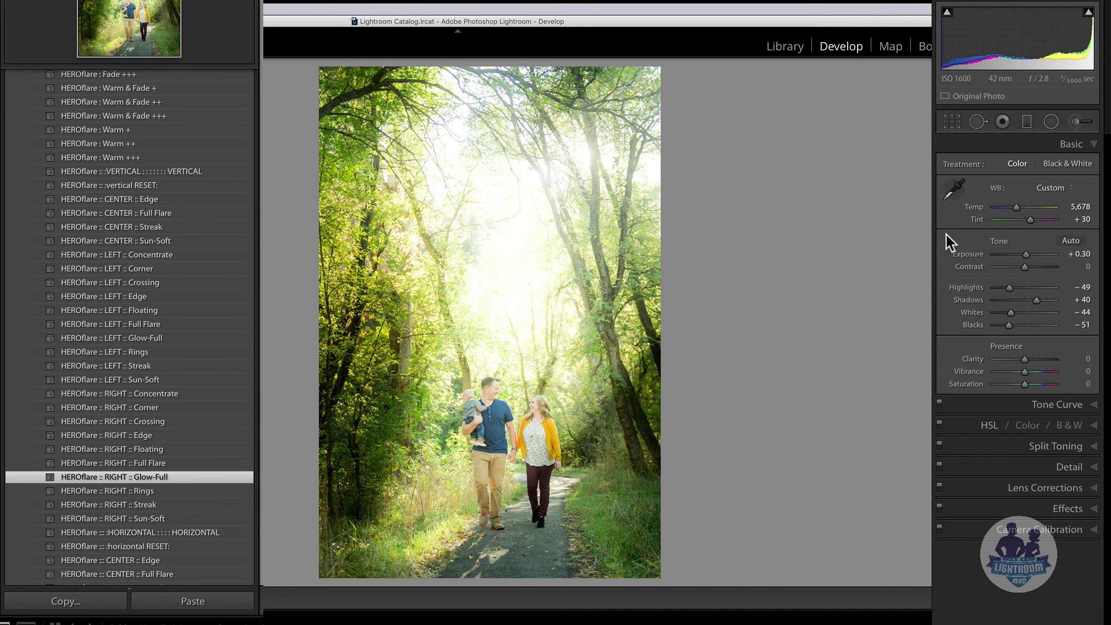
Step: Lower Exposure to -0.70 and show the result beside the original
drag(1025, 255, 1019, 255)
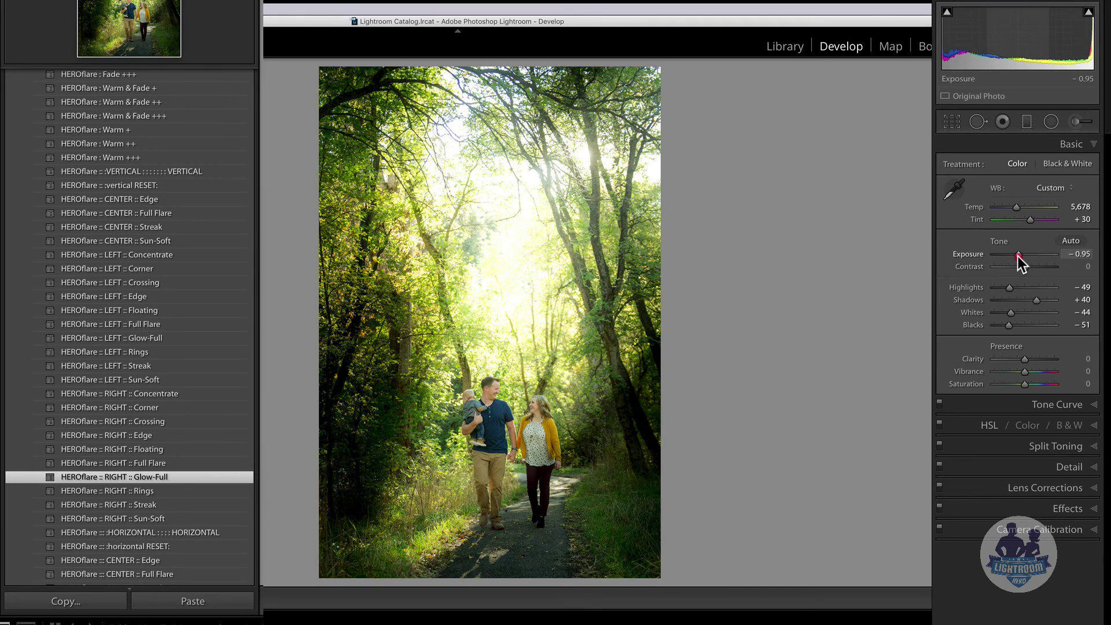
click(1019, 255)
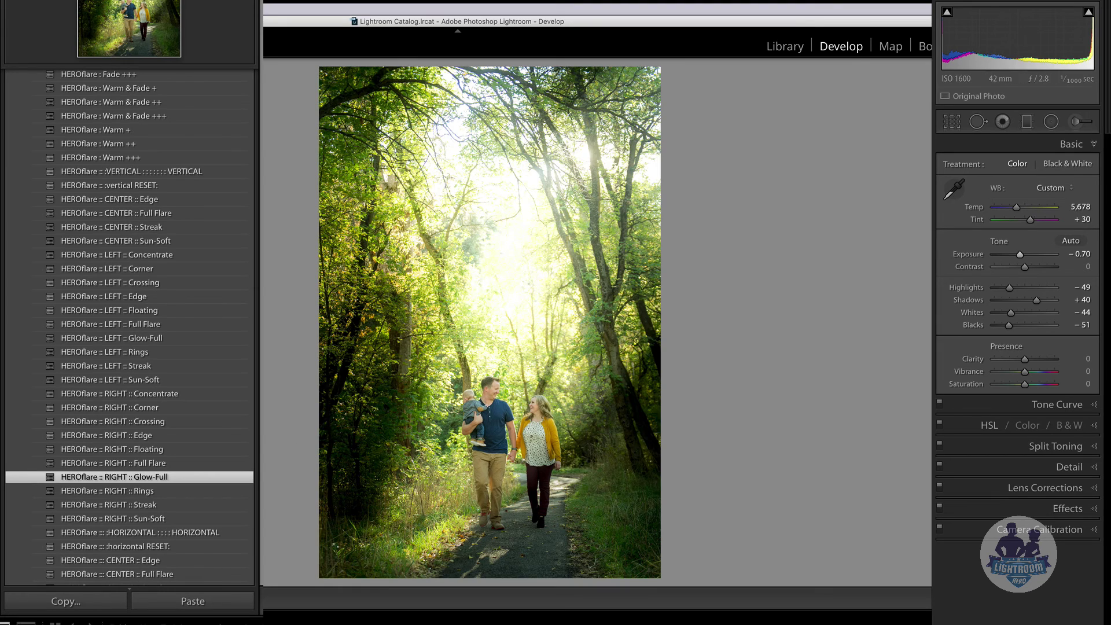
key(y)
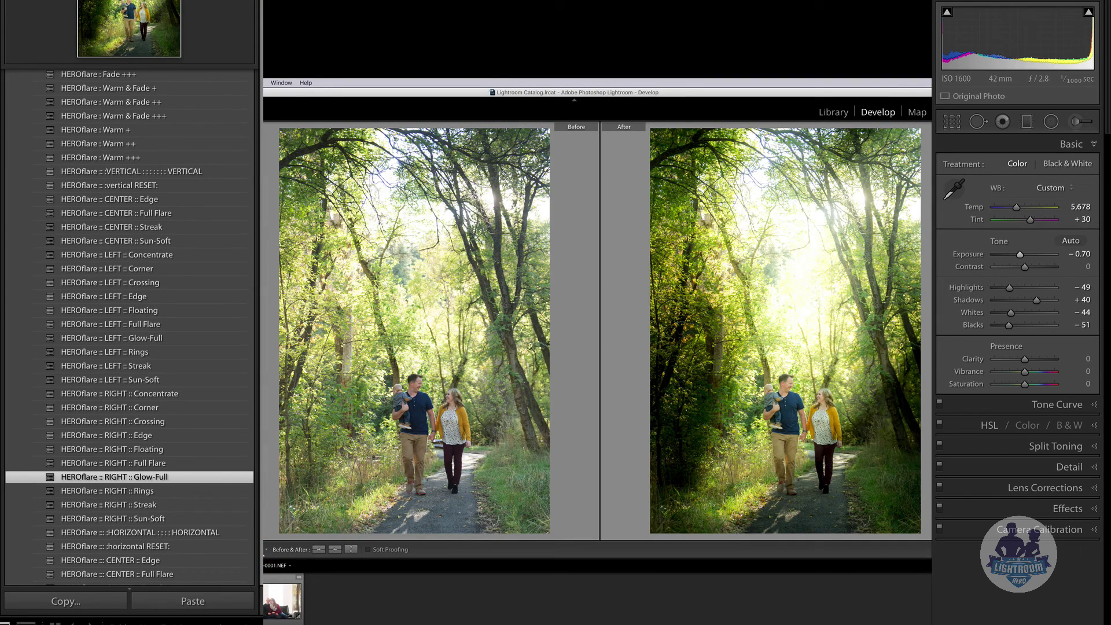
Step: Back in single view, apply the LEFT :: Streak flare preset and raise Exposure to +0.30
key(y)
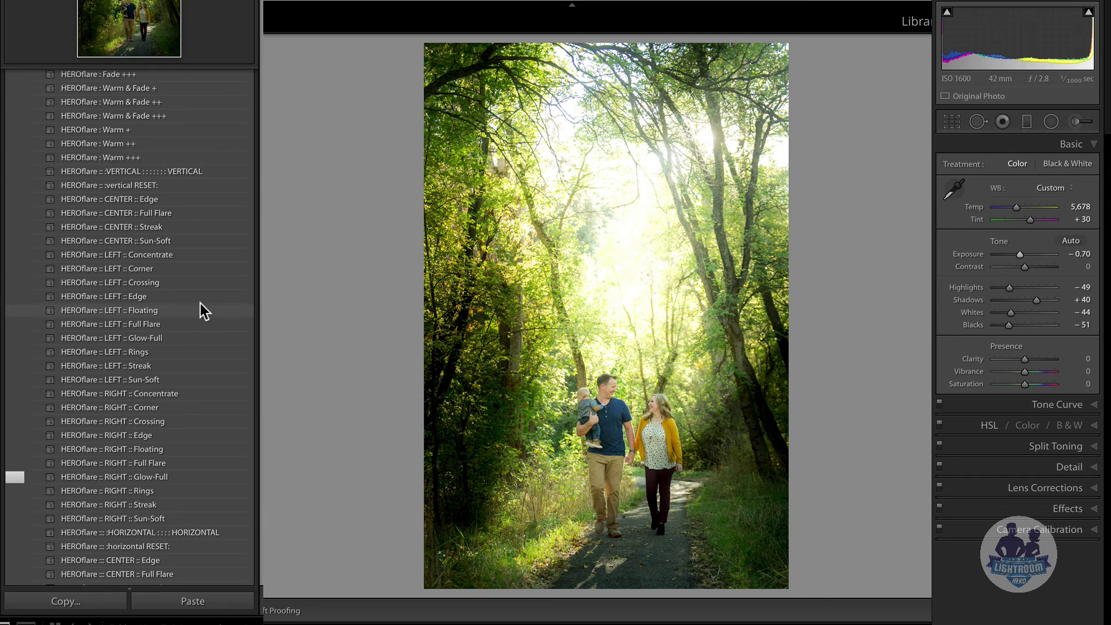
click(193, 366)
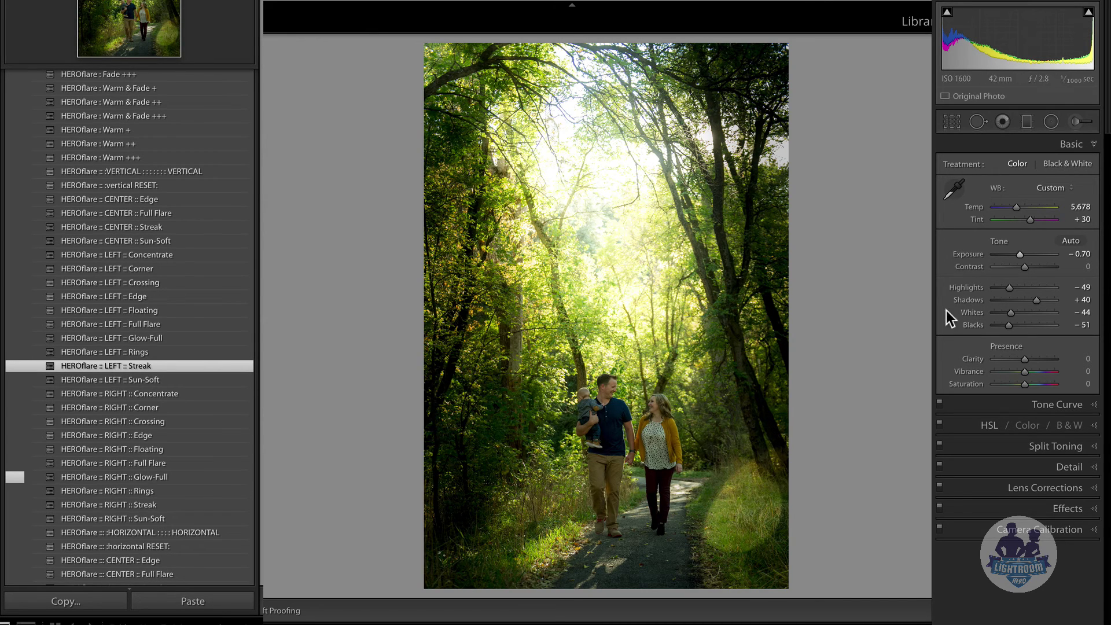
drag(1019, 254, 1024, 255)
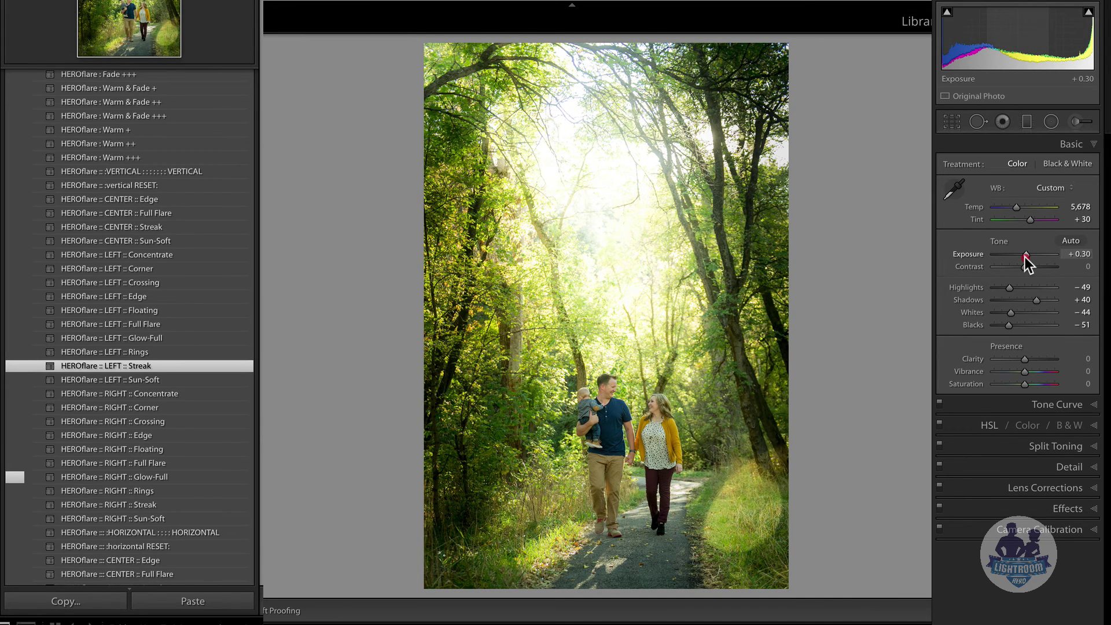
click(1025, 257)
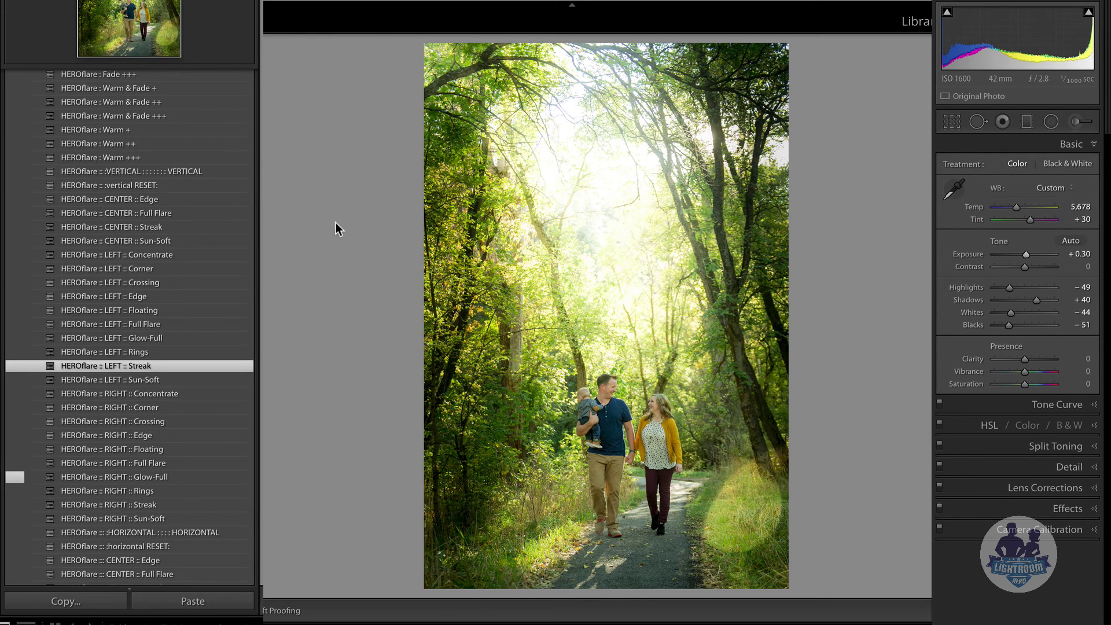
scroll(156, 198, up, 3)
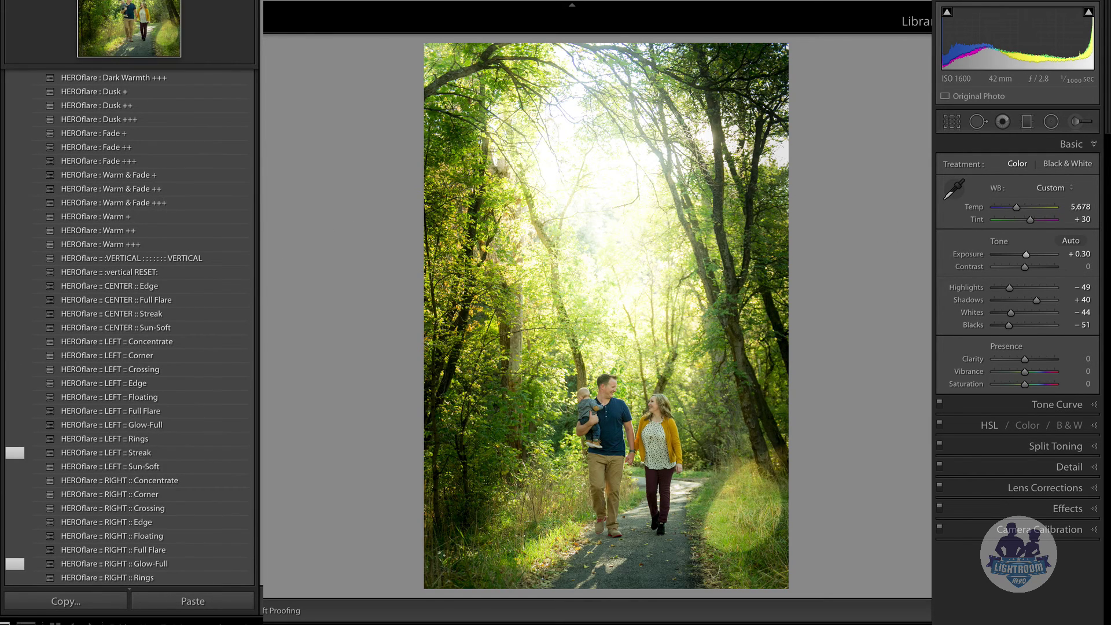
Step: Try Dusk +++, ++, + and Fade ++, + presets, keep Warm & Fade +, then view Before/After
scroll(237, 192, up, 2)
scroll(235, 192, up, 2)
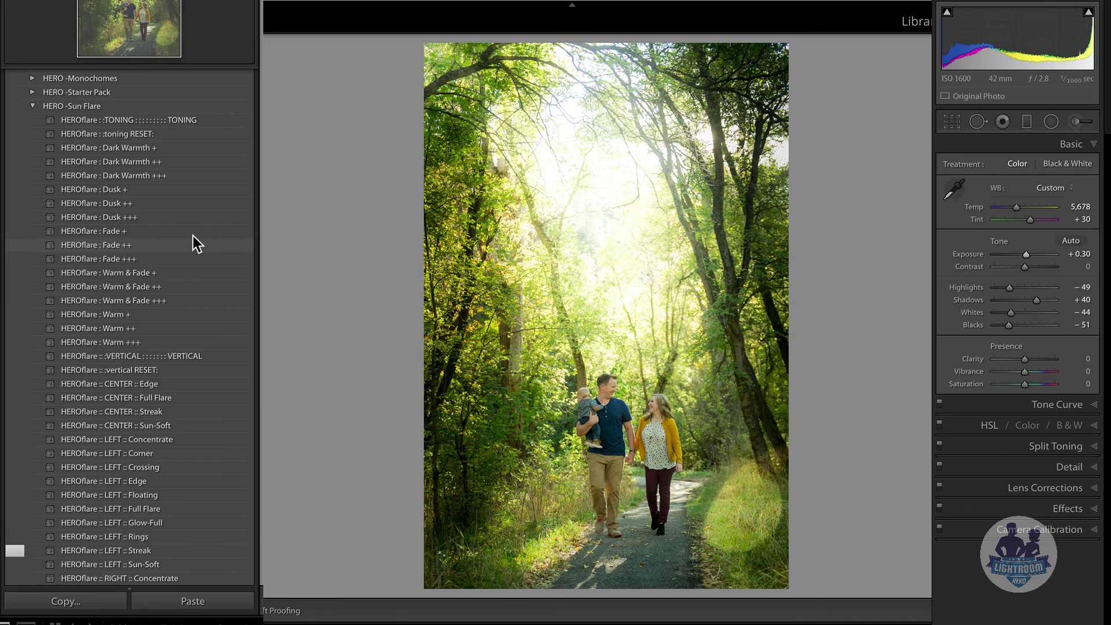
click(194, 221)
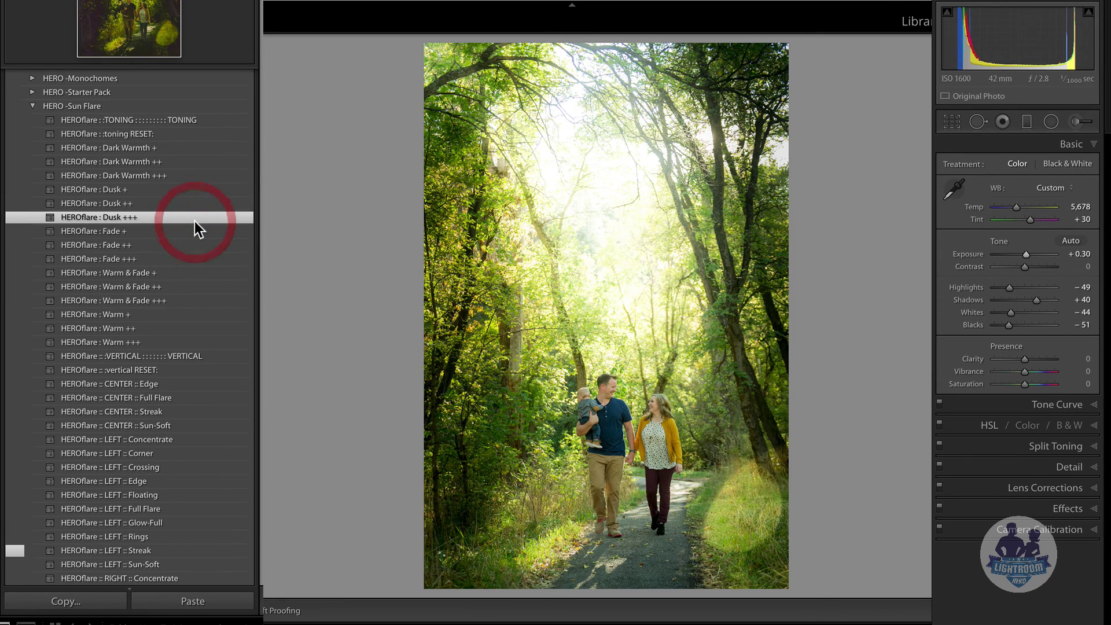
click(193, 198)
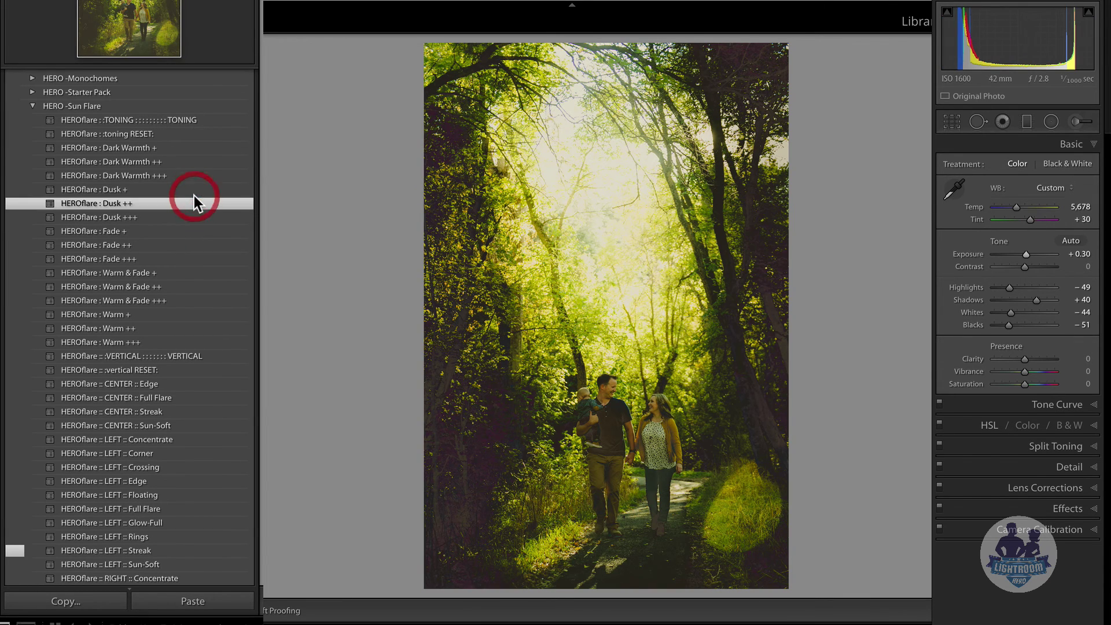
click(192, 190)
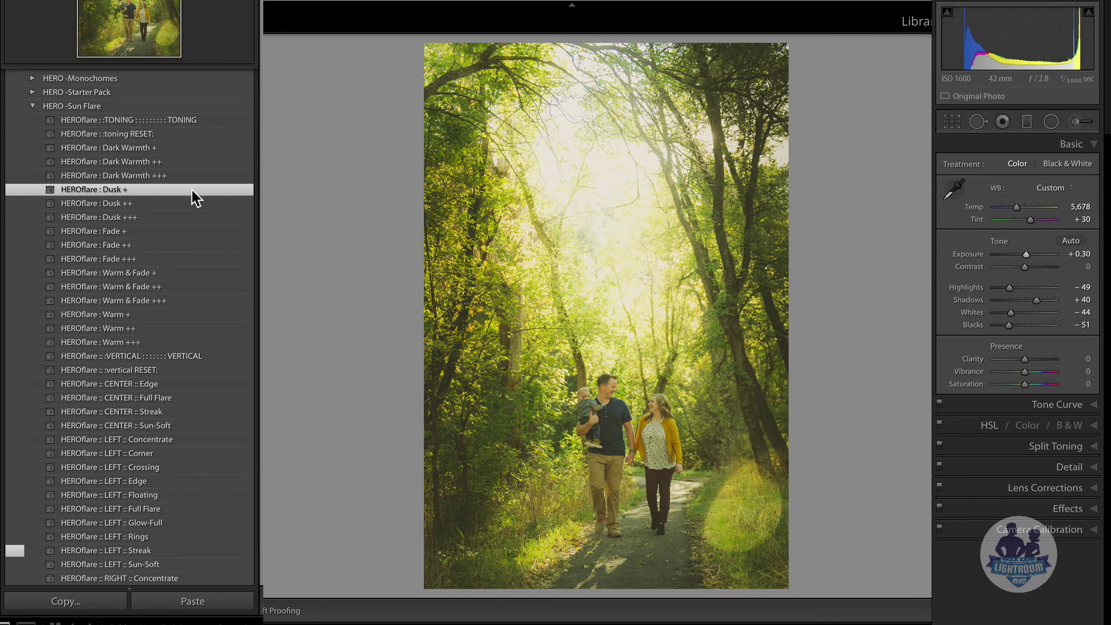
click(184, 239)
click(184, 231)
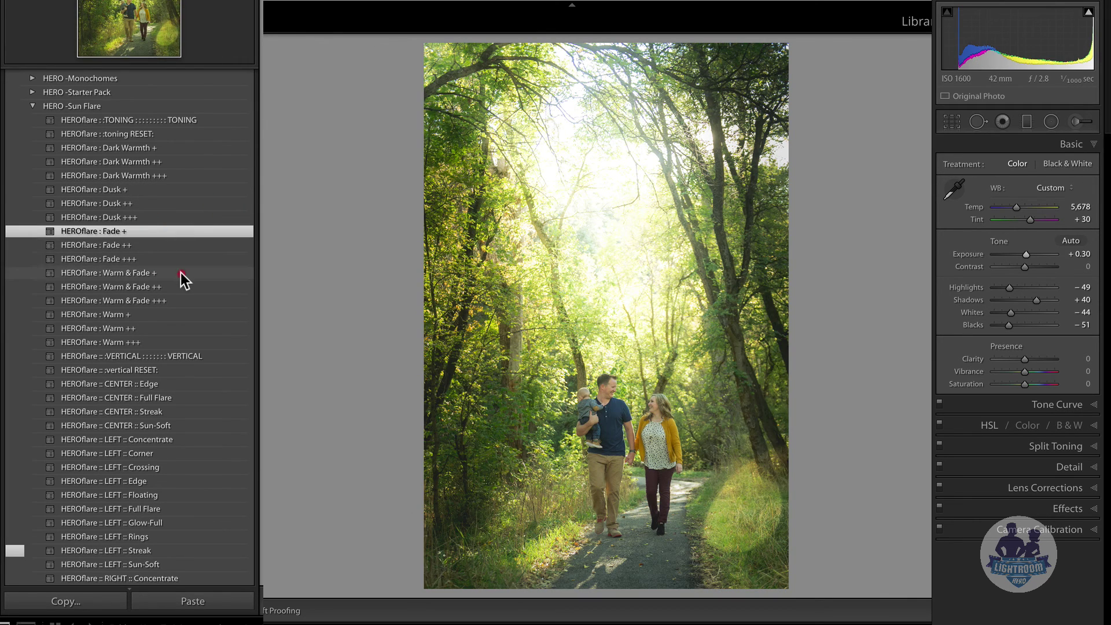
click(181, 272)
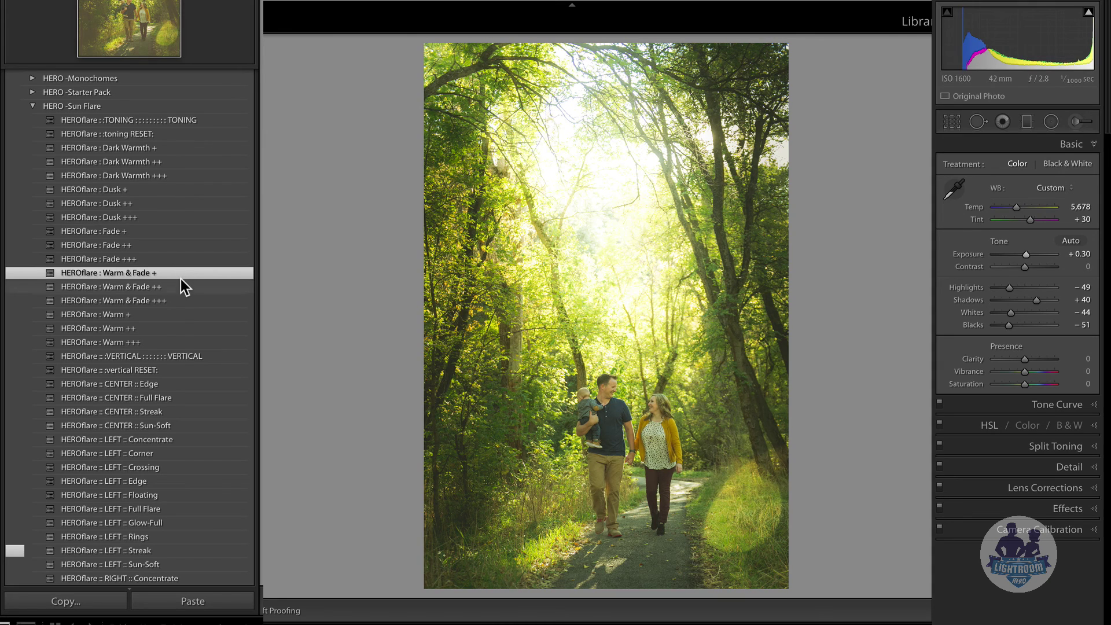
click(180, 279)
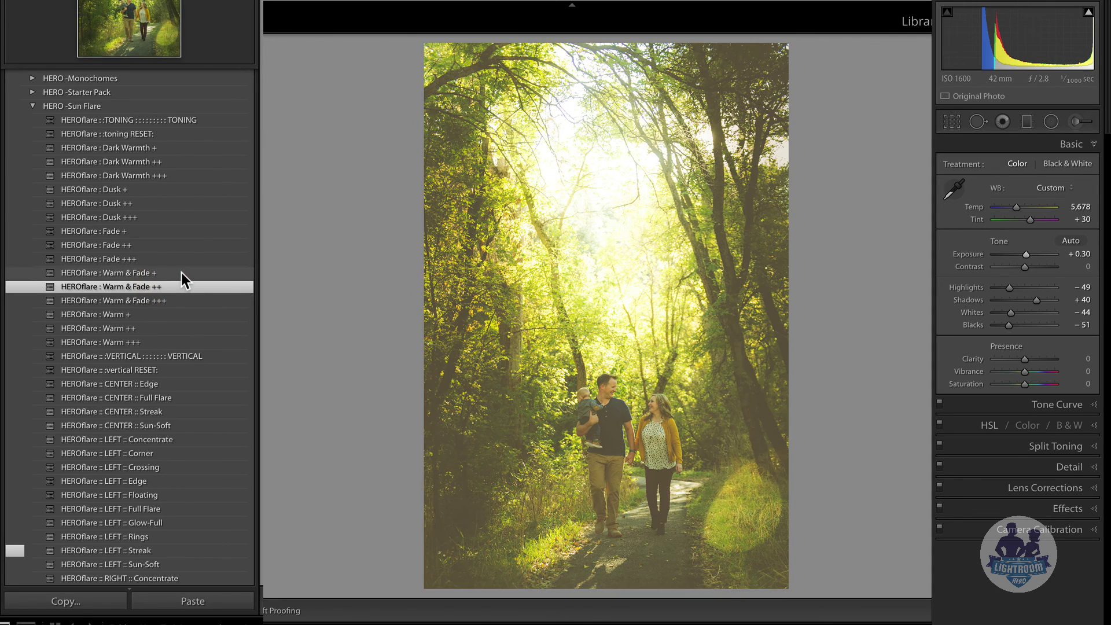
click(182, 272)
key(y)
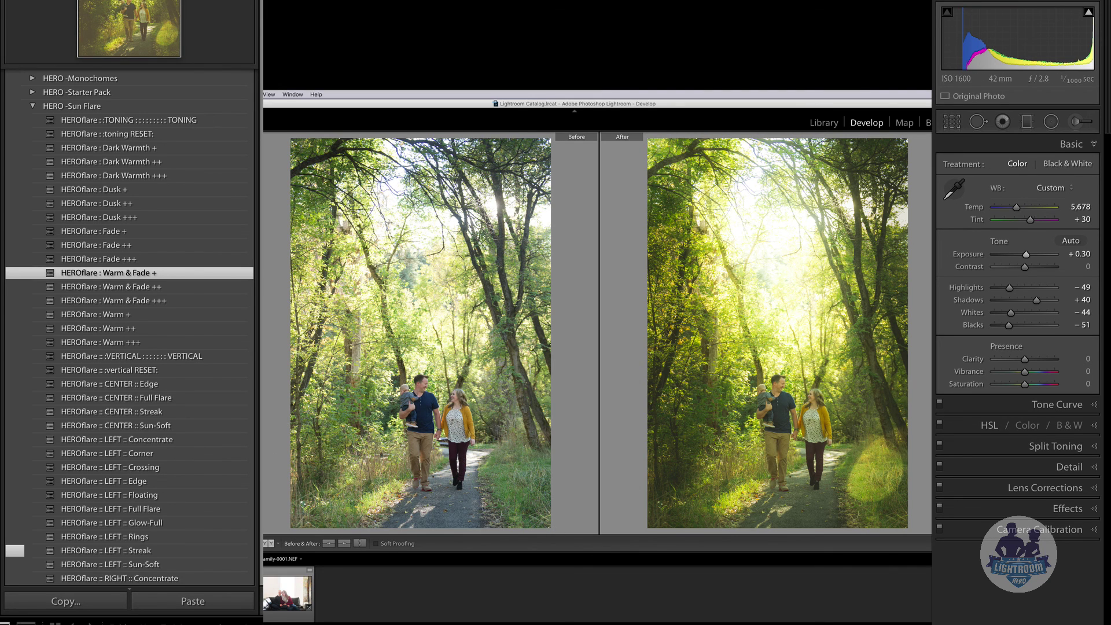
Step: Close the Before/After comparison to show only the warm-toned, flare-lit photo
key(y)
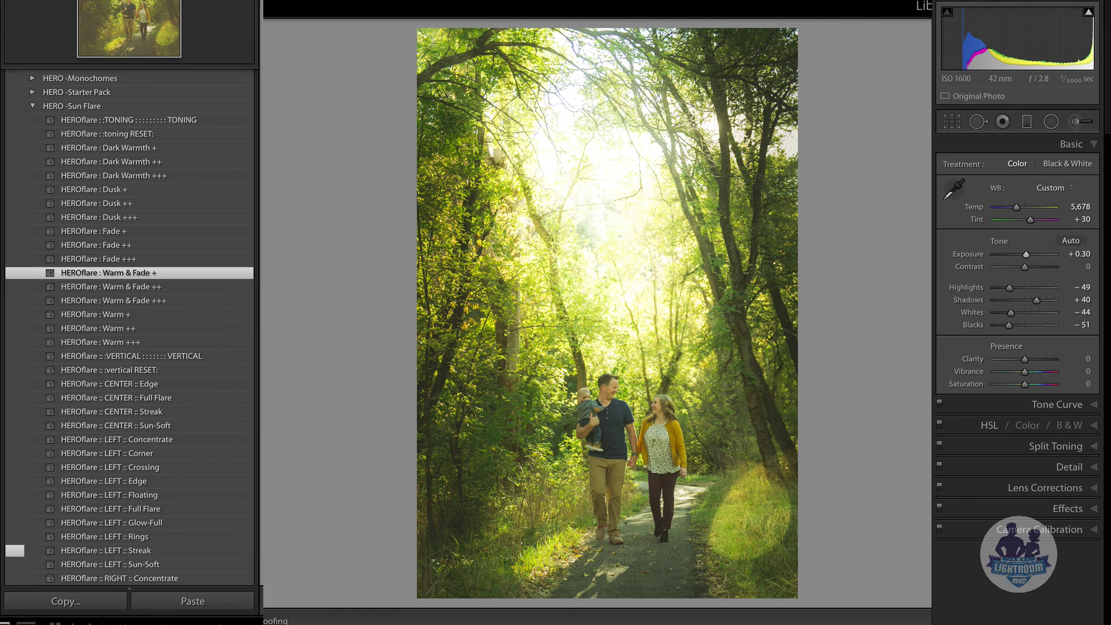